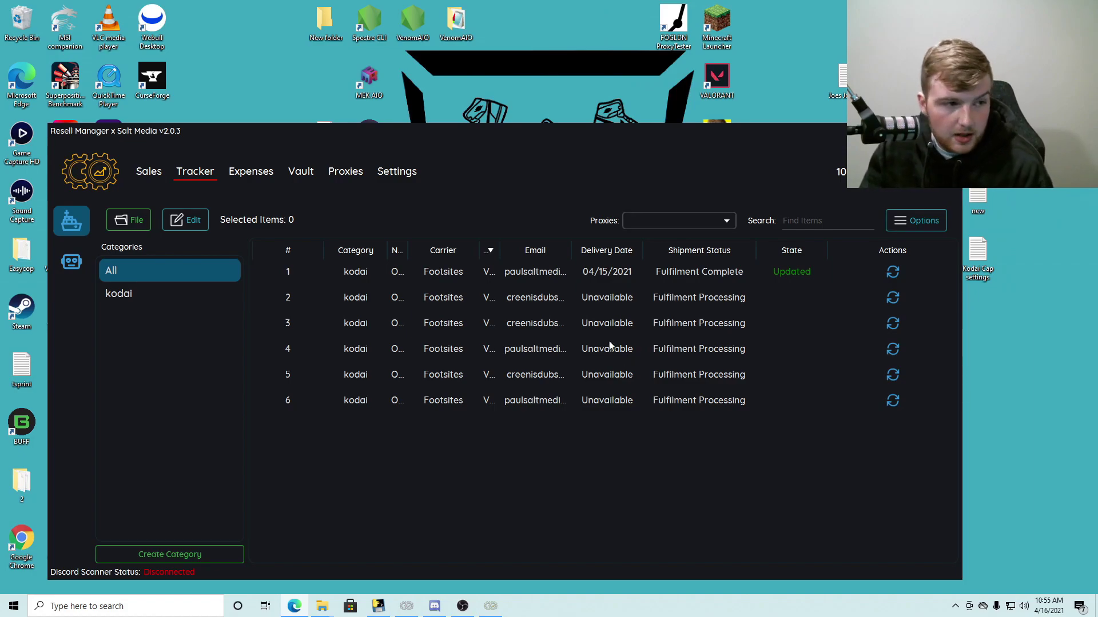
Switch to the browser's AYCD Webhooks guide and read through its list of supported bots.
{"action": "left_click_drag", "start_coordinate": [656, 128], "coordinate": [647, 127]}
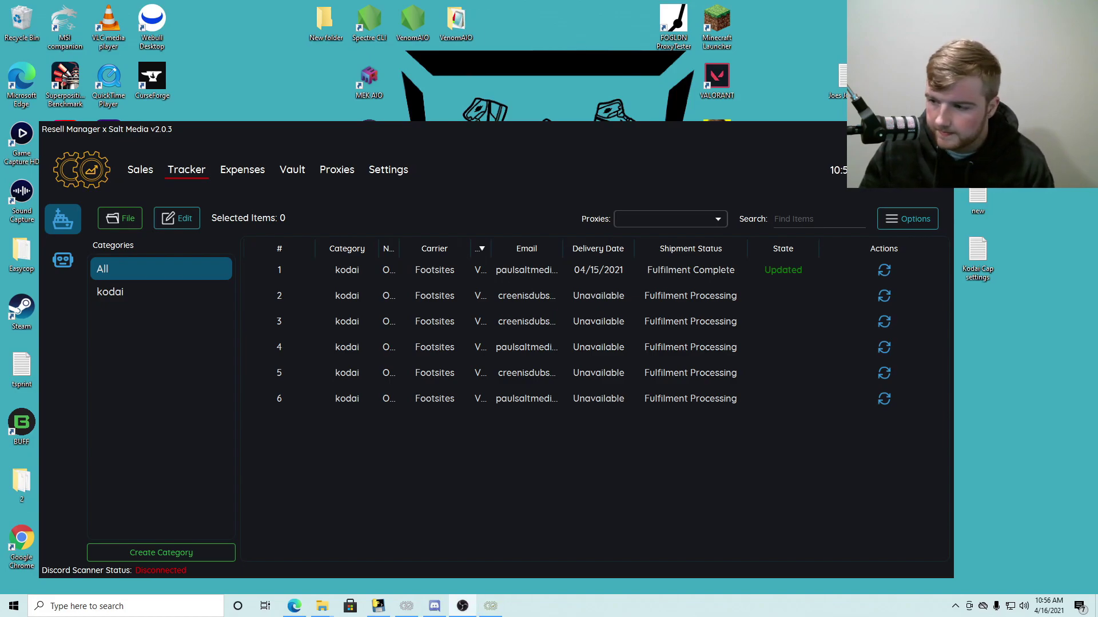
{"action": "key", "text": "alt+Tab"}
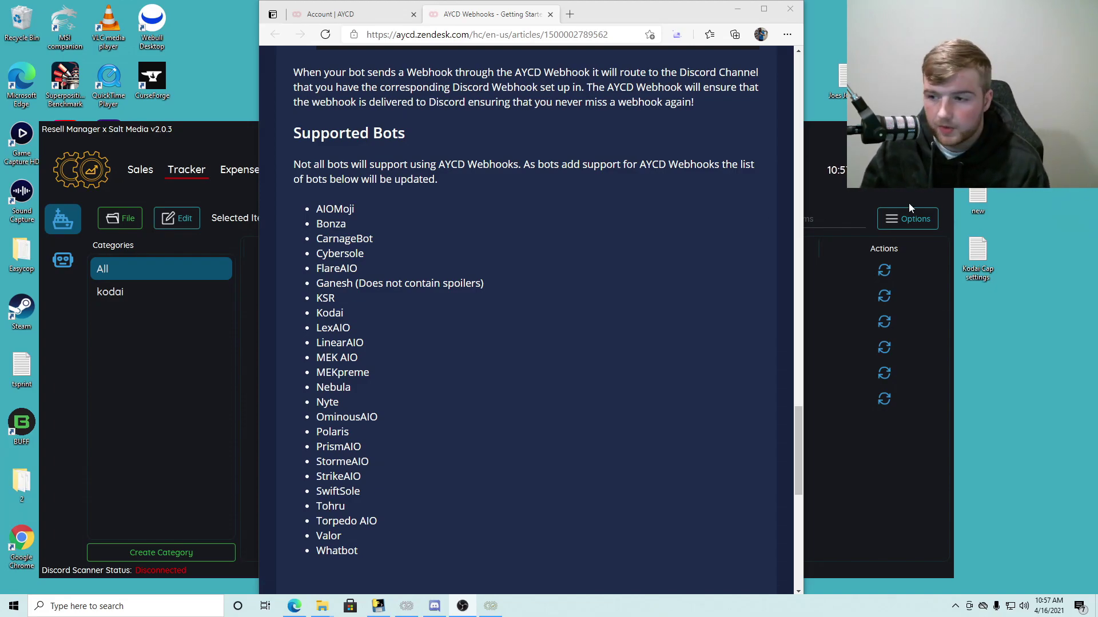
{"action": "scroll", "coordinate": [614, 244], "scroll_direction": "up", "scroll_amount": 7}
{"action": "scroll", "coordinate": [614, 244], "scroll_direction": "down", "scroll_amount": 9}
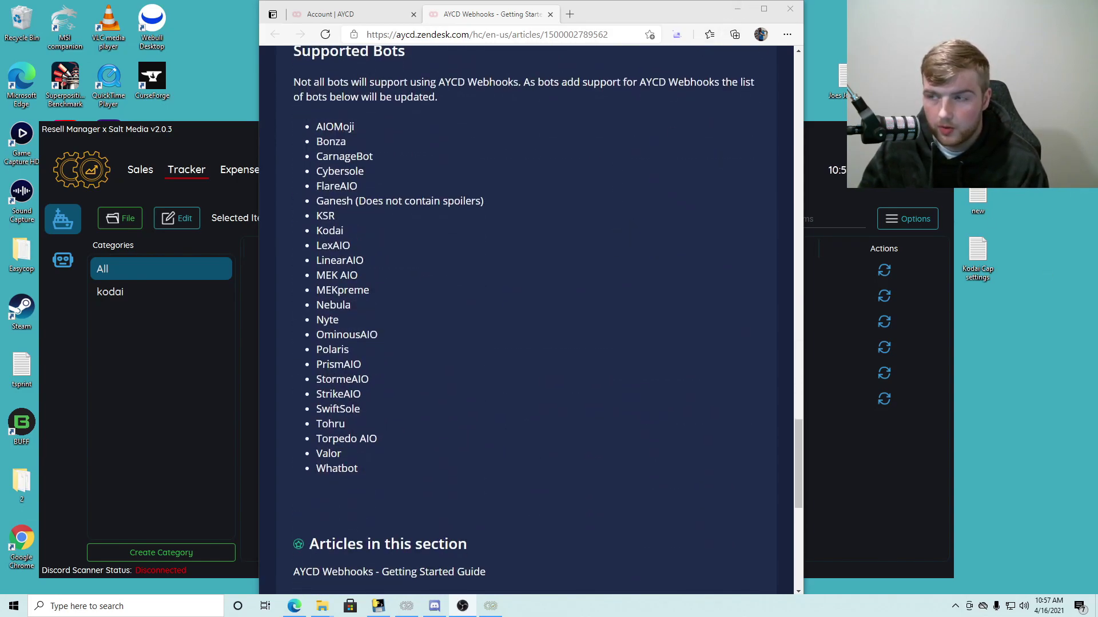
Switch to Discord and create a custom server for me and my friends, named "Test server".
{"action": "left_click", "coordinate": [435, 606]}
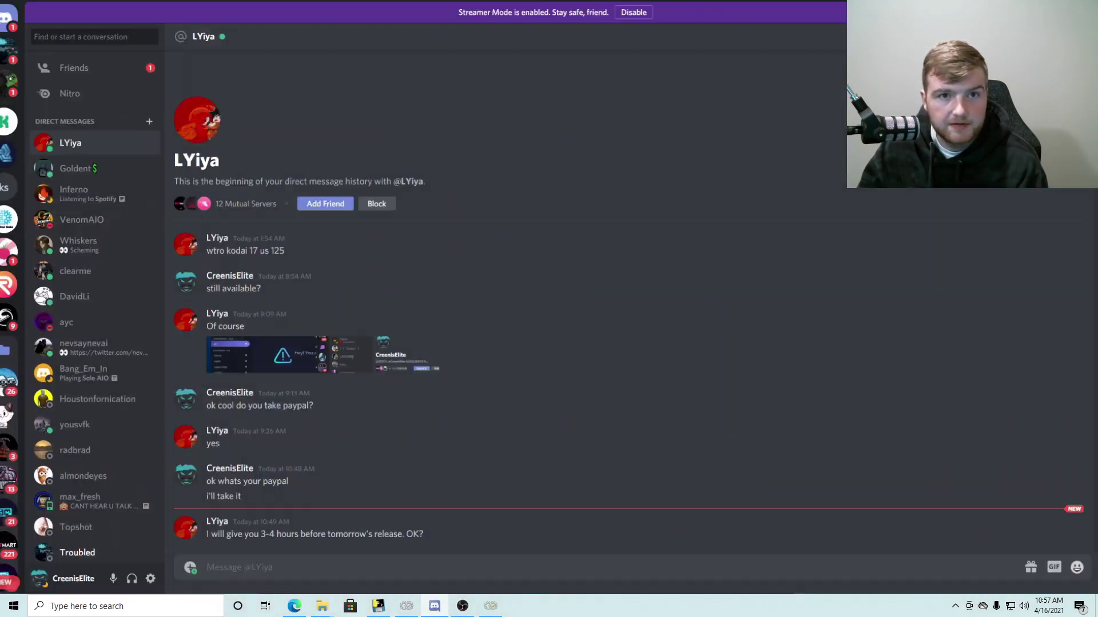
{"action": "scroll", "coordinate": [36, 401], "scroll_direction": "down", "scroll_amount": 4}
{"action": "scroll", "coordinate": [36, 402], "scroll_direction": "down", "scroll_amount": 4}
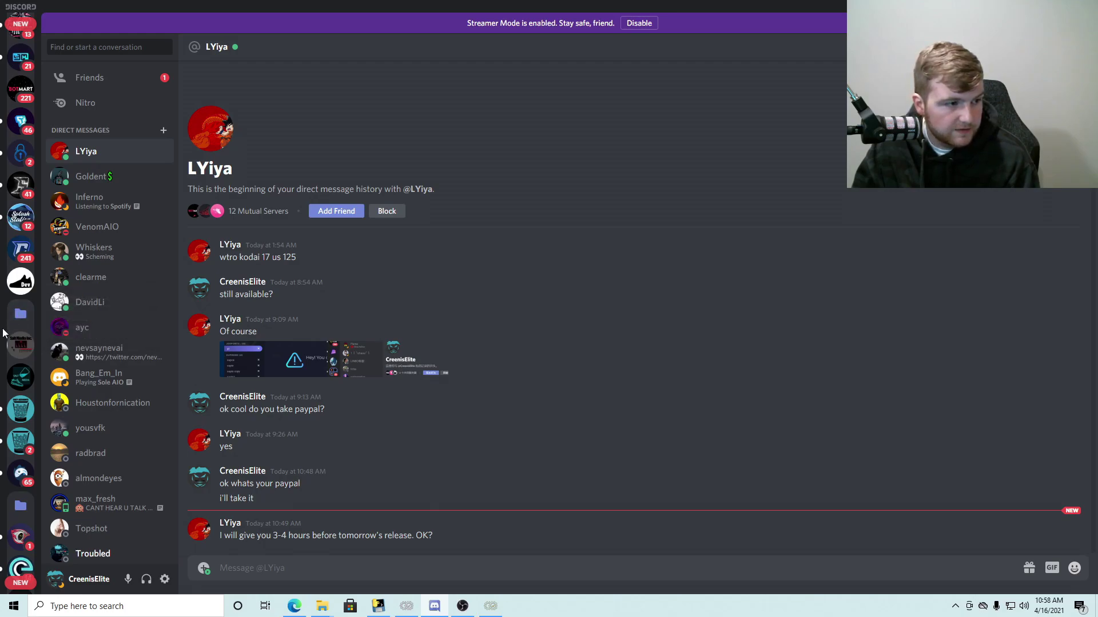
{"action": "scroll", "coordinate": [20, 229], "scroll_direction": "up", "scroll_amount": 10}
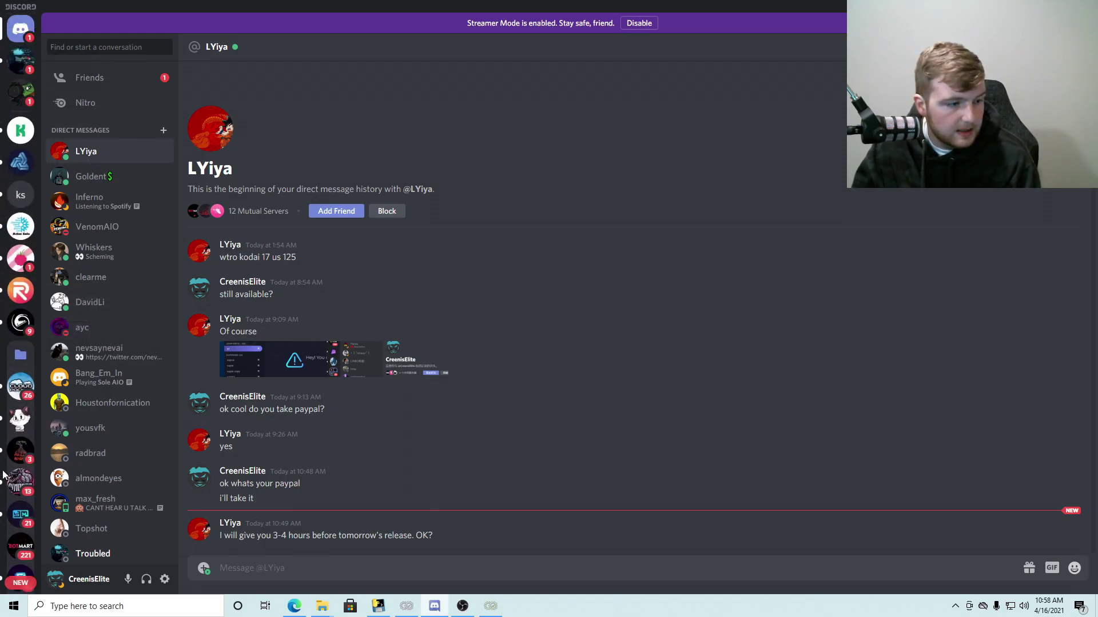
{"action": "scroll", "coordinate": [21, 475], "scroll_direction": "down", "scroll_amount": 10}
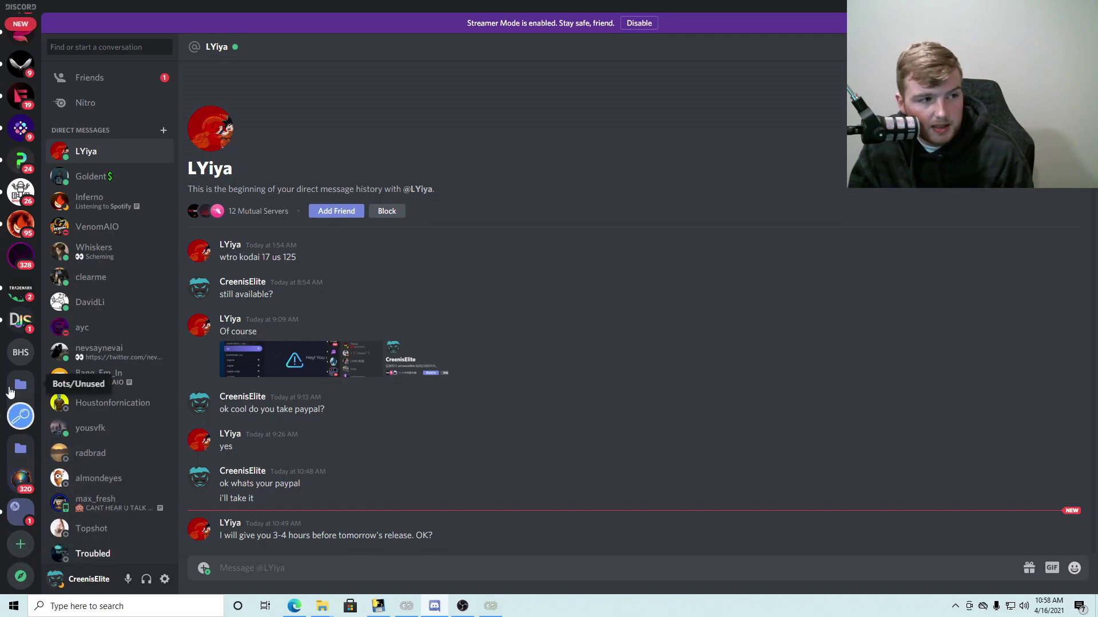
{"action": "left_click", "coordinate": [20, 546]}
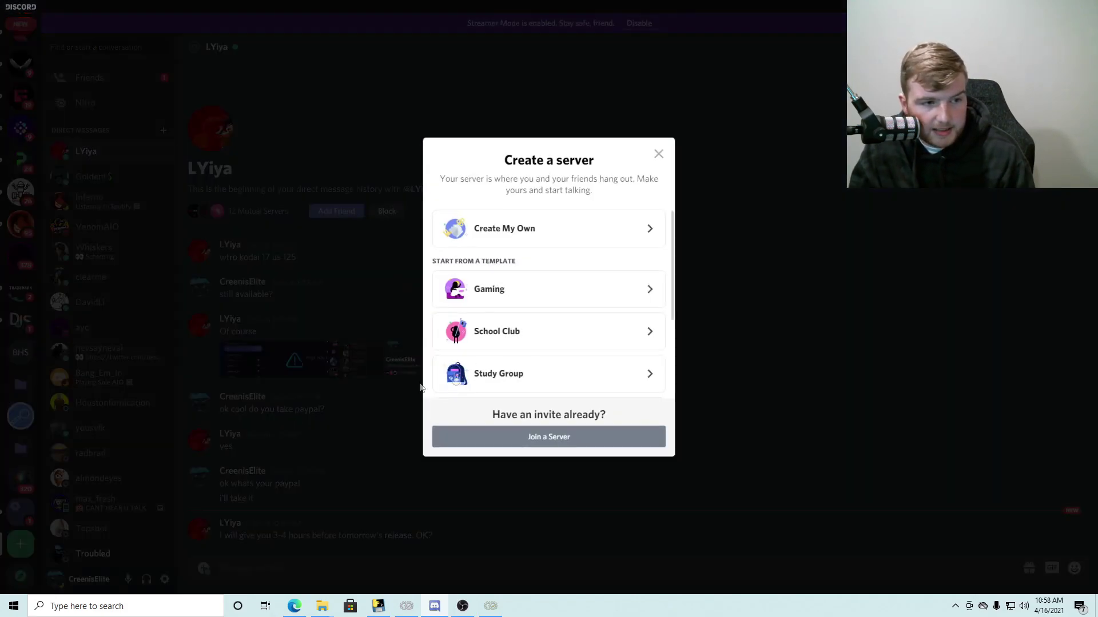
{"action": "left_click", "coordinate": [534, 241]}
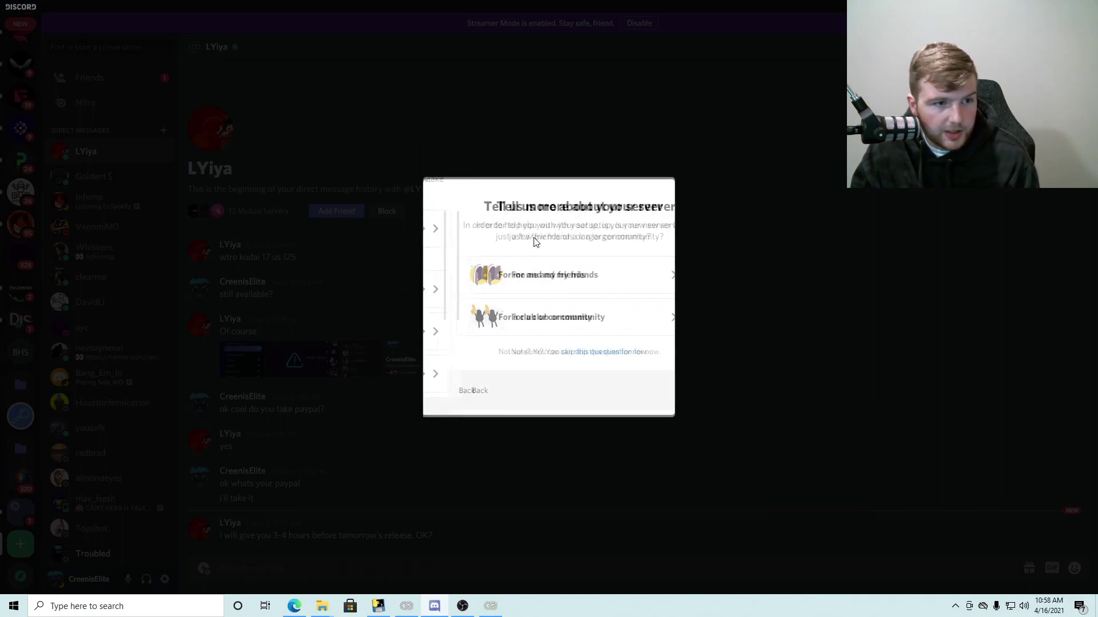
{"action": "left_click", "coordinate": [569, 285]}
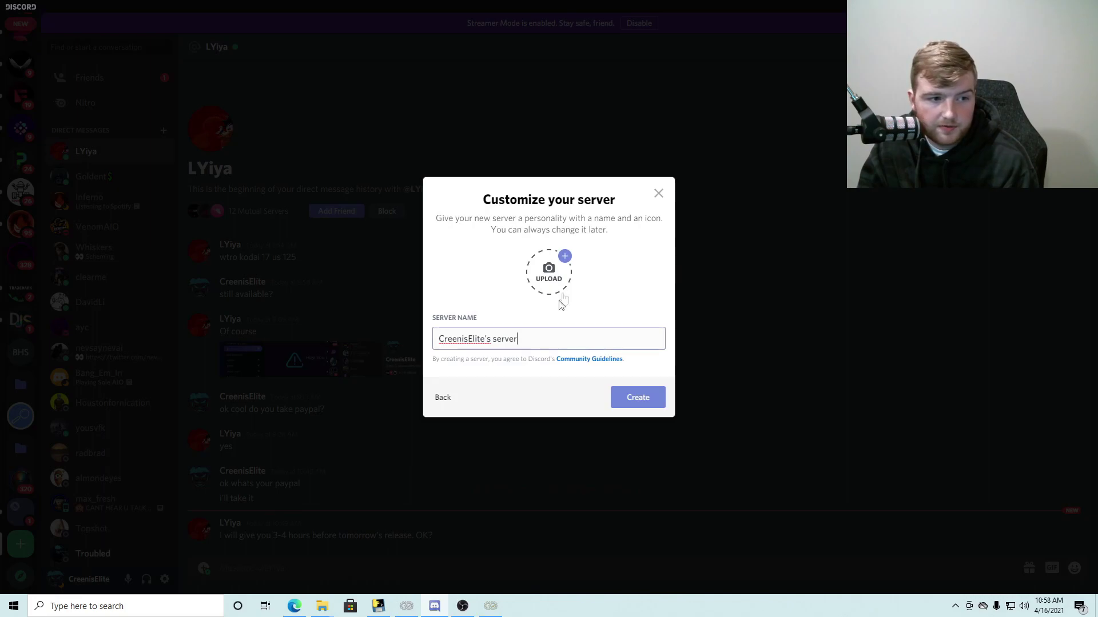
{"action": "left_click_drag", "start_coordinate": [534, 342], "coordinate": [391, 335]}
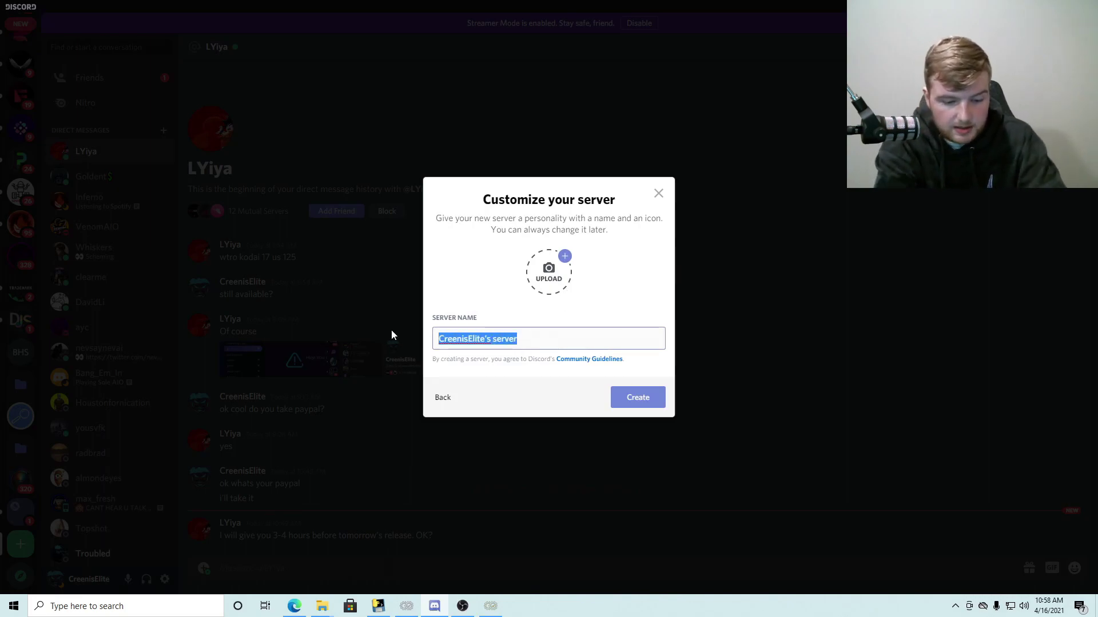
{"action": "type", "text": "Test server"}
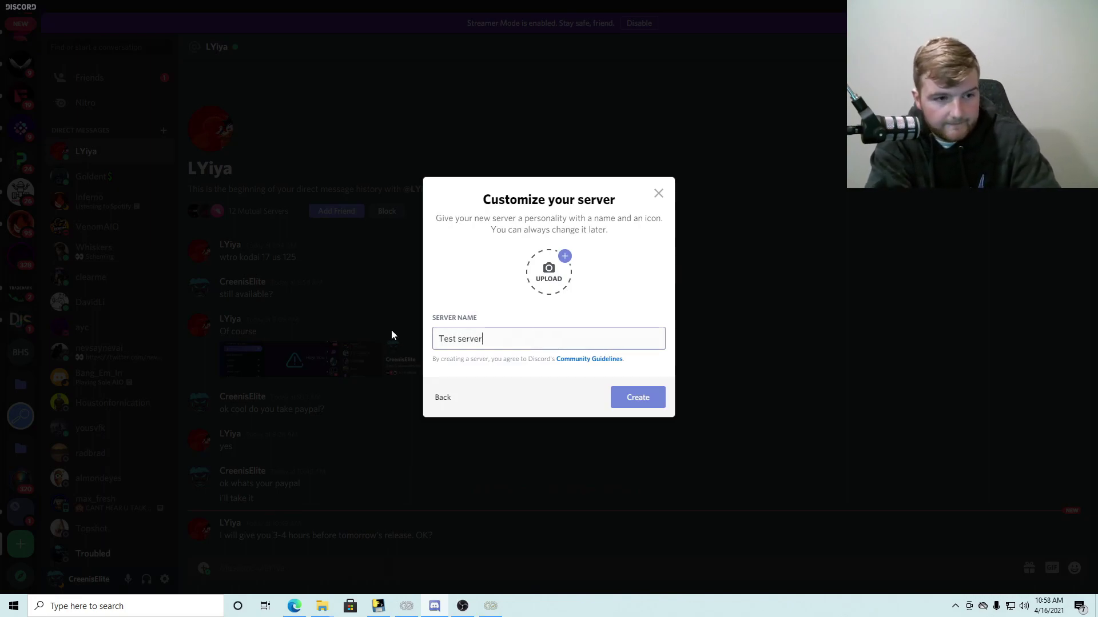
{"action": "left_click", "coordinate": [663, 402]}
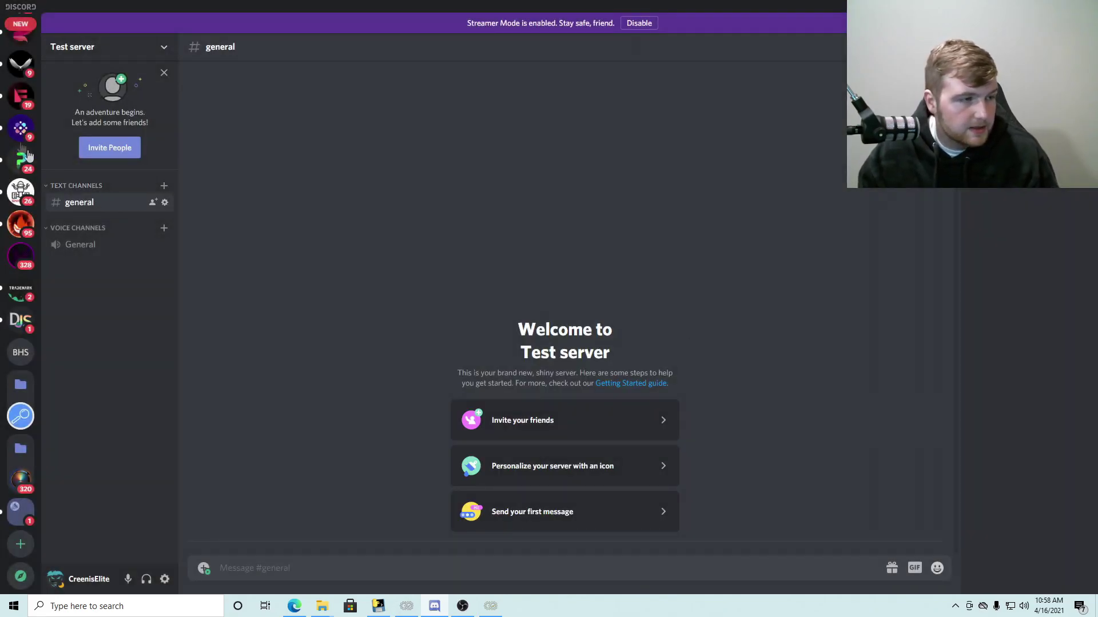
Add a text channel named "kodai" to the Test server.
{"action": "scroll", "coordinate": [23, 143], "scroll_direction": "down", "scroll_amount": 10}
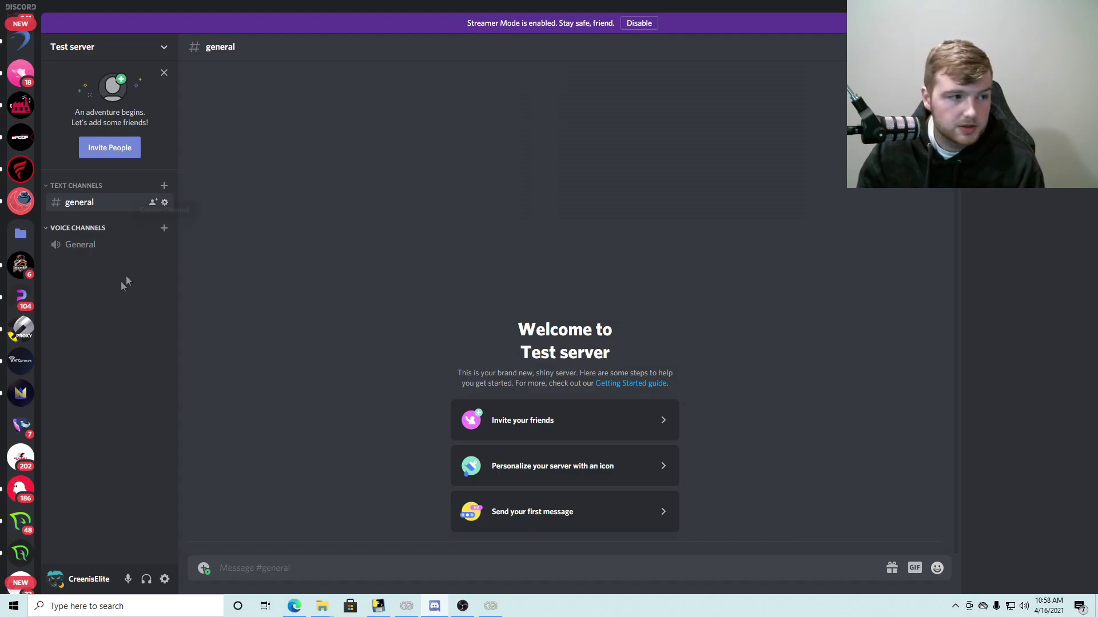
{"action": "left_click", "coordinate": [164, 186]}
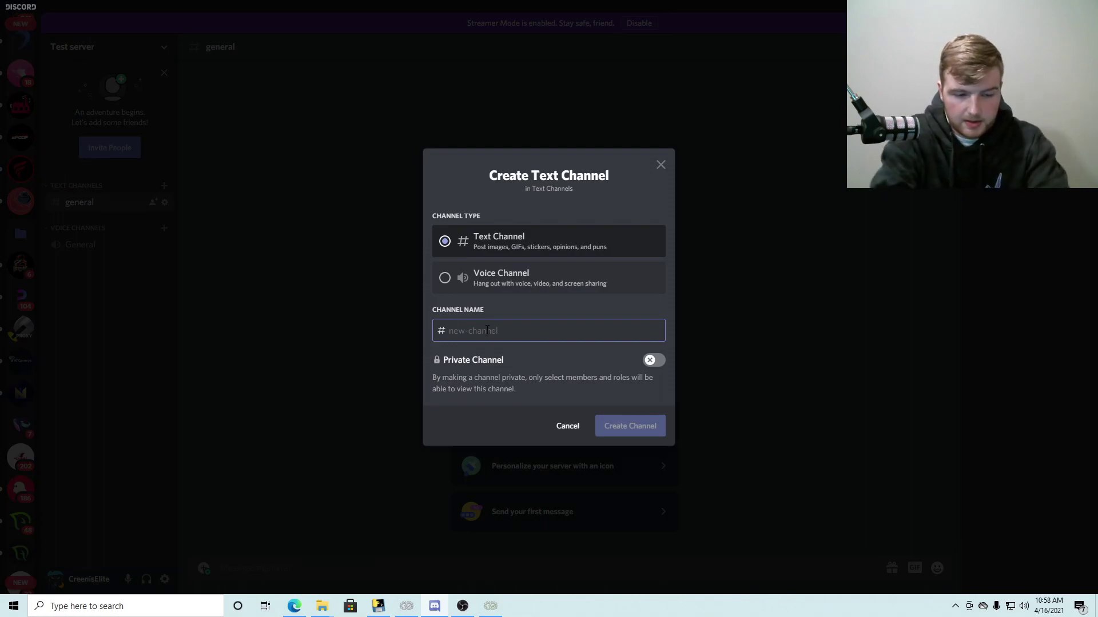
{"action": "type", "text": "kodai"}
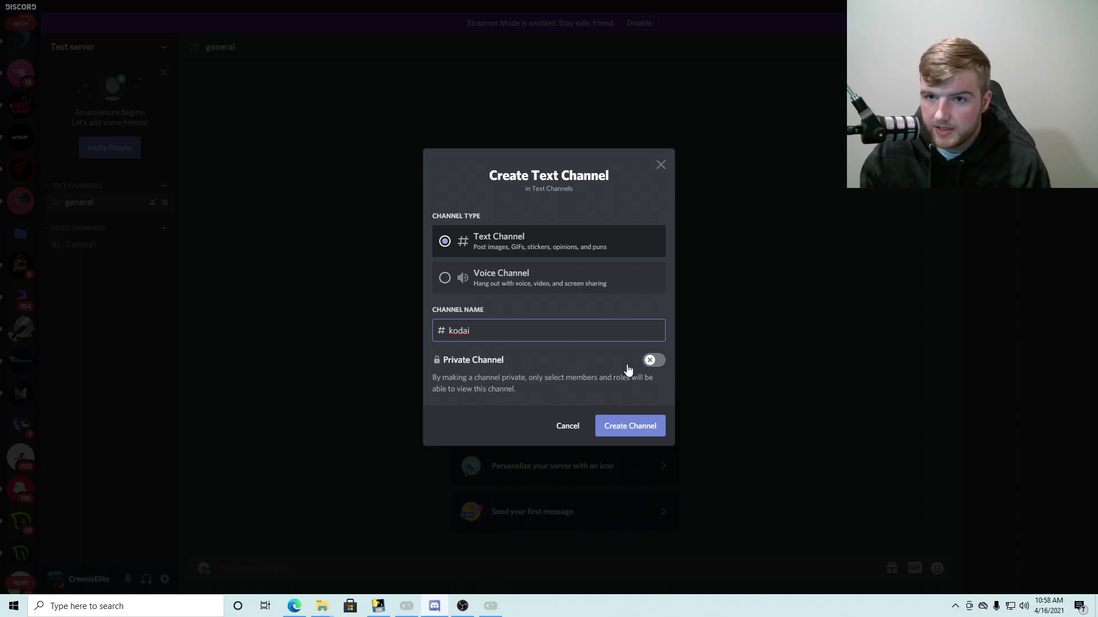
{"action": "left_click", "coordinate": [617, 437]}
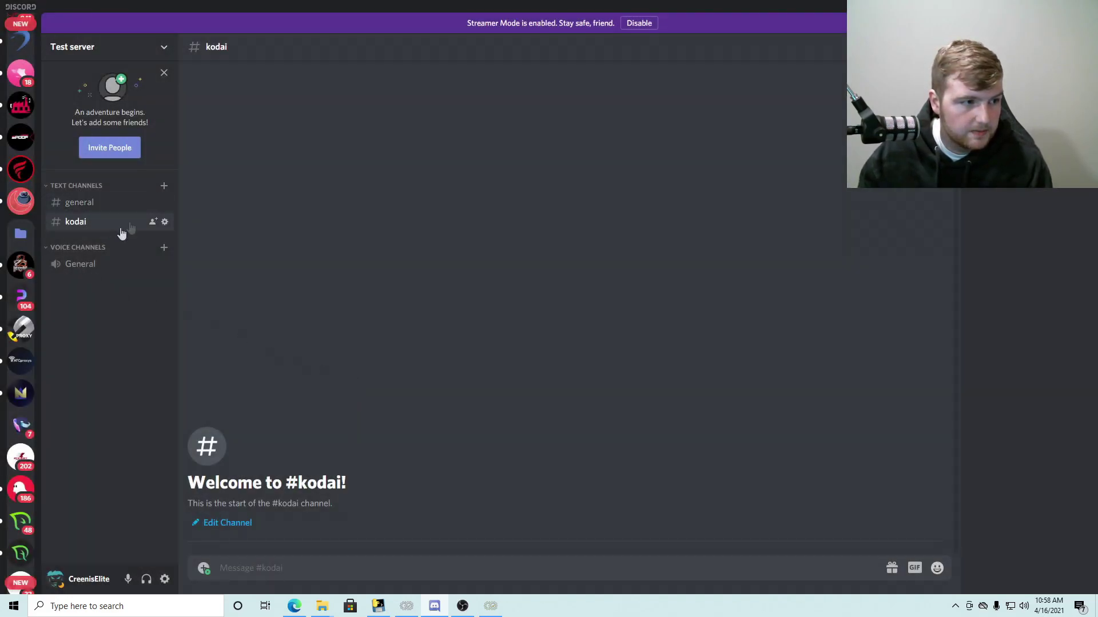
Create a webhook in the kodai channel's integrations and name it "Kodai coooooked!".
{"action": "left_click", "coordinate": [165, 221]}
{"action": "left_click", "coordinate": [305, 130]}
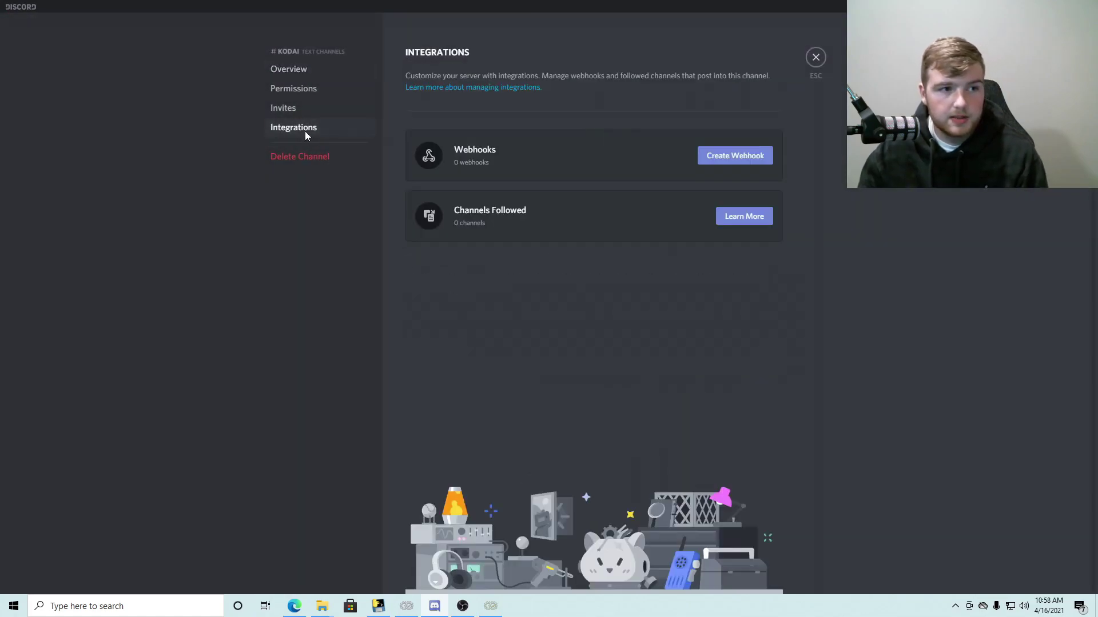
{"action": "left_click", "coordinate": [734, 156]}
{"action": "left_click_drag", "start_coordinate": [549, 270], "coordinate": [336, 269]}
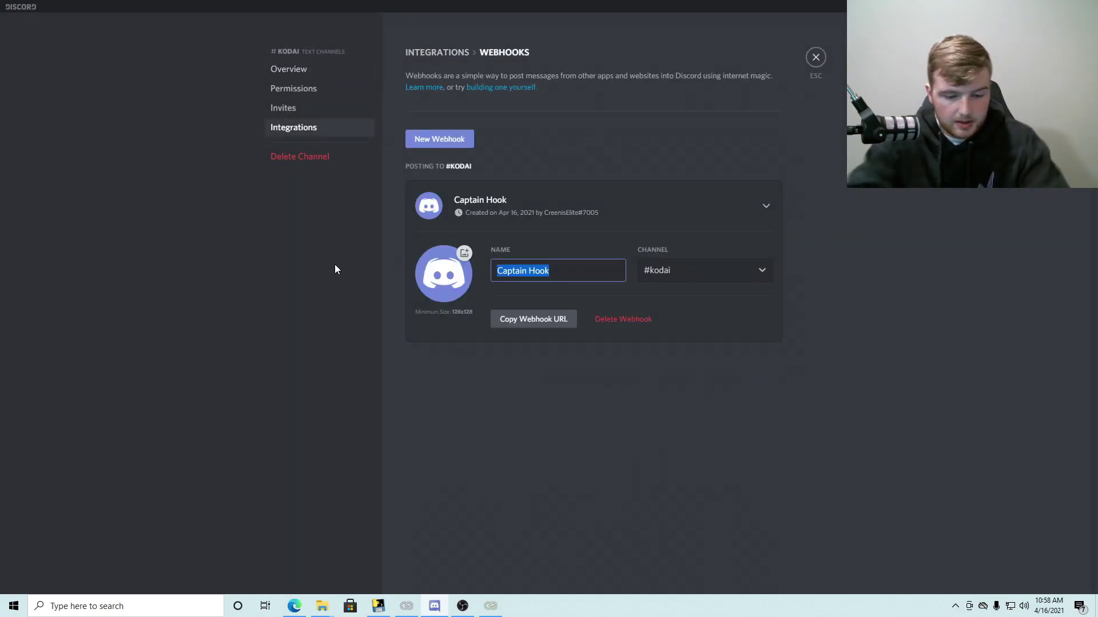
{"action": "type", "text": "Kodai cookl"}
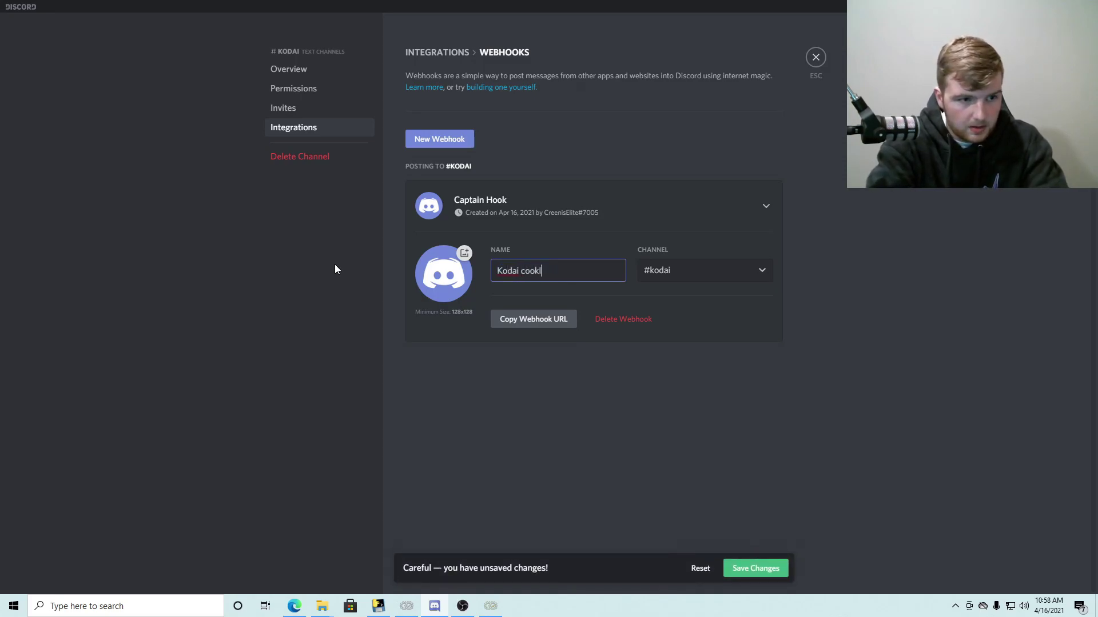
{"action": "key", "text": "BackSpace"}
{"action": "key", "text": "BackSpace"}
{"action": "type", "text": "oooked"}
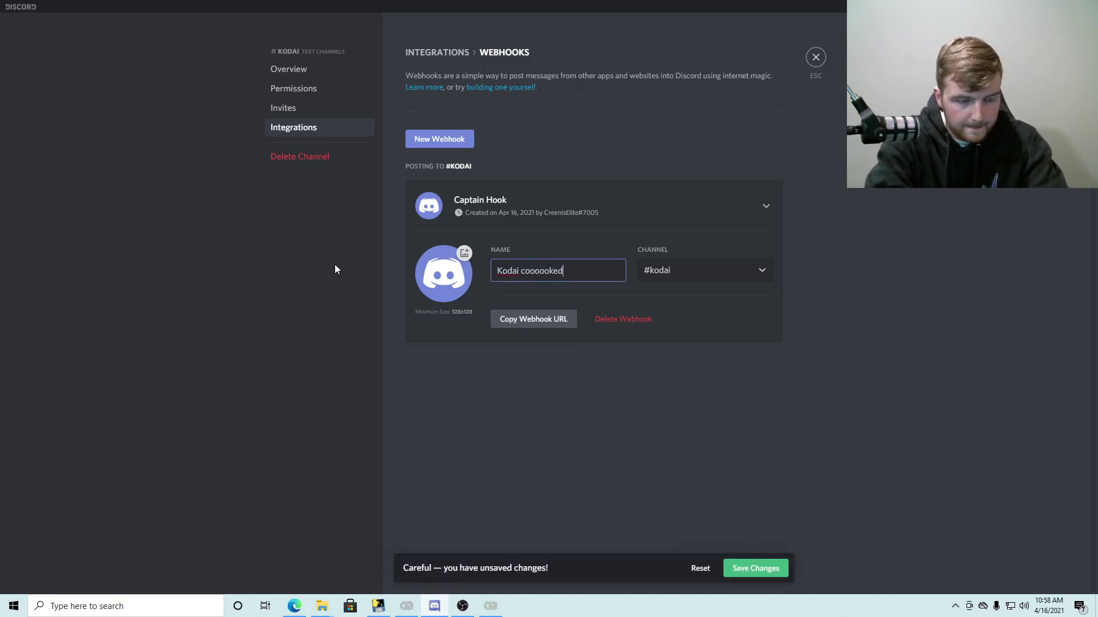
{"action": "type", "text": "!"}
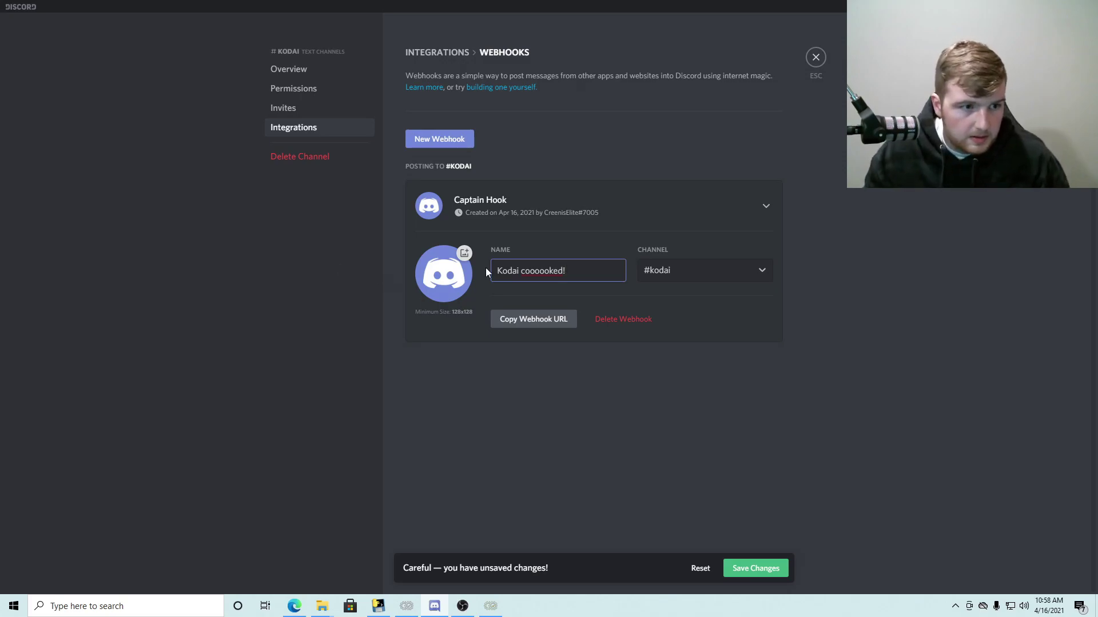
Copy the new webhook's URL, save the webhook changes and leave the channel settings.
{"action": "left_click", "coordinate": [541, 325]}
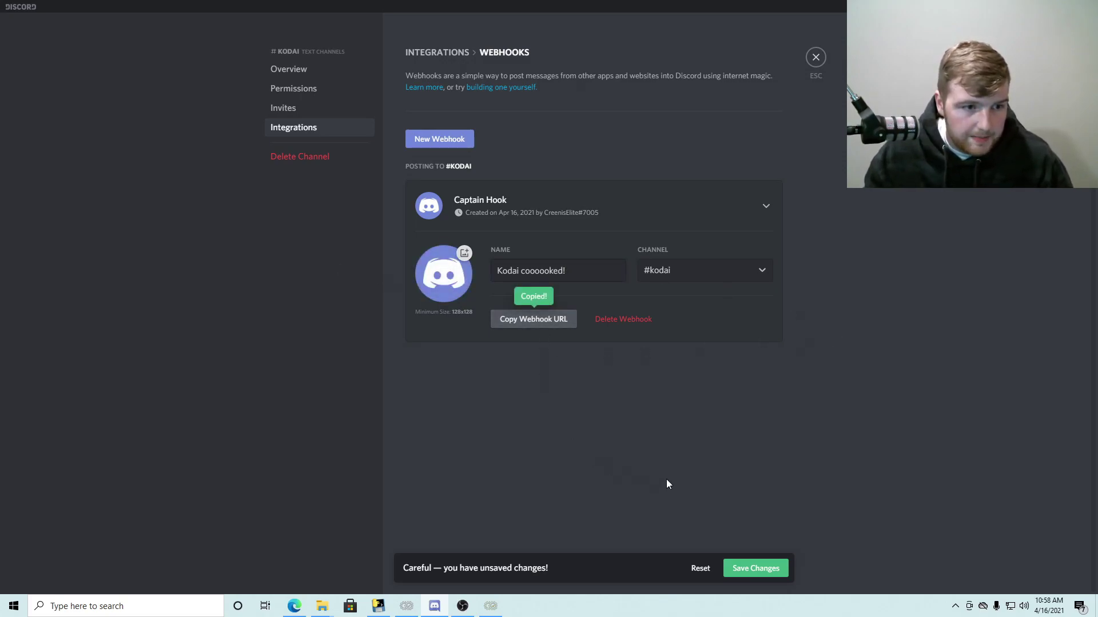
{"action": "left_click", "coordinate": [755, 570]}
{"action": "left_click", "coordinate": [816, 57]}
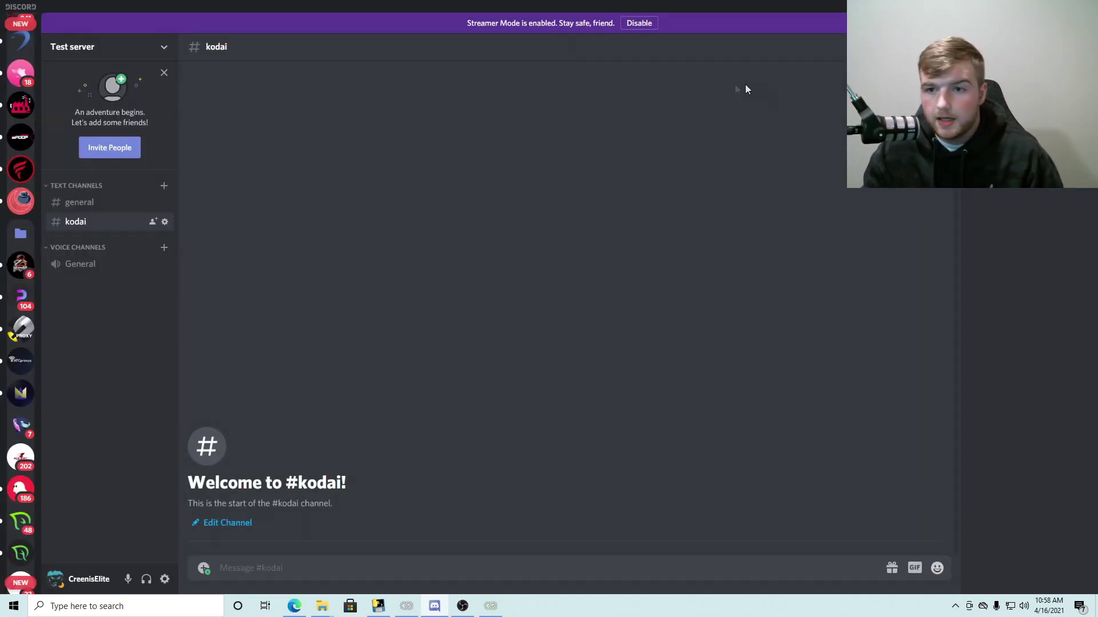
Switch to the AYCD account page in a maximized browser and show the webhook list under Webhooks (Beta).
{"action": "left_click", "coordinate": [294, 606]}
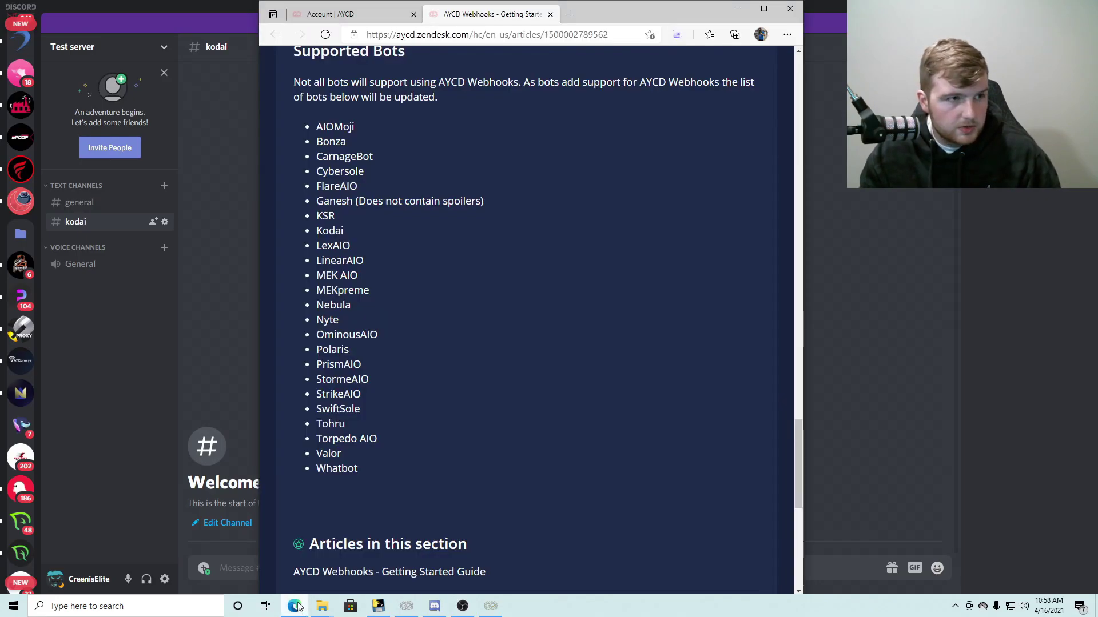
{"action": "left_click", "coordinate": [345, 13]}
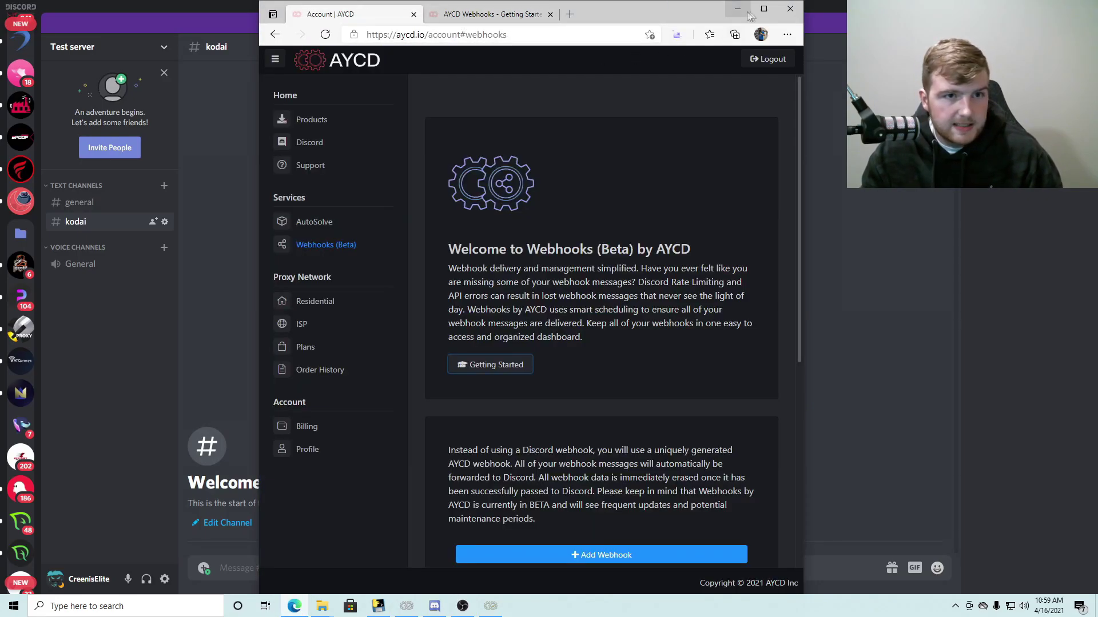
{"action": "left_click", "coordinate": [763, 9]}
{"action": "left_click", "coordinate": [47, 245]}
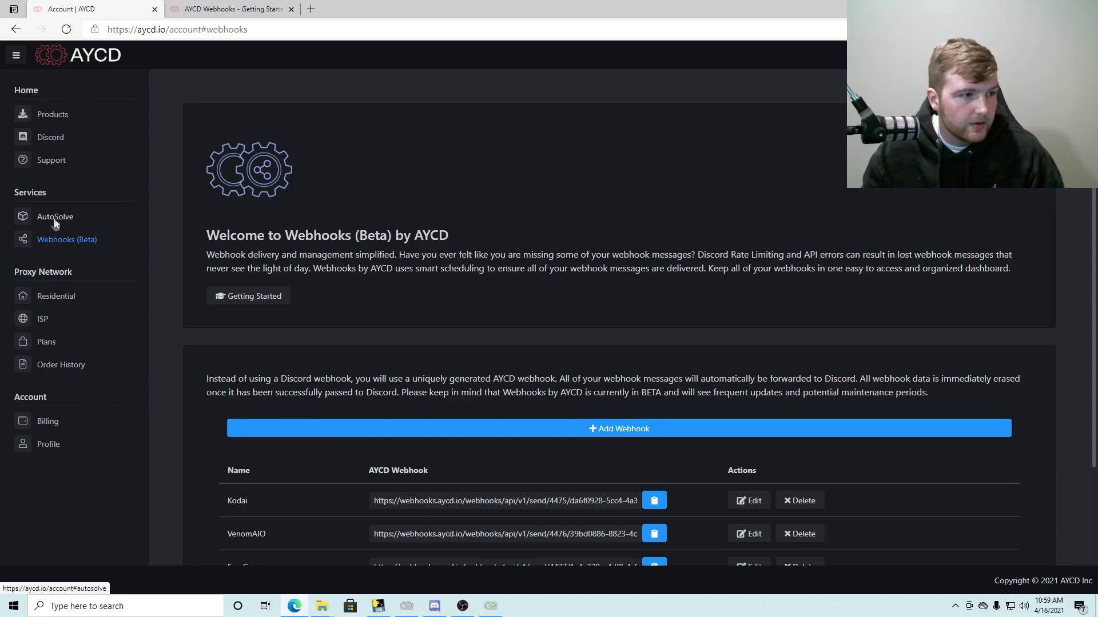
{"action": "left_click", "coordinate": [53, 217]}
{"action": "left_click", "coordinate": [60, 243]}
{"action": "scroll", "coordinate": [290, 334], "scroll_direction": "down", "scroll_amount": 2}
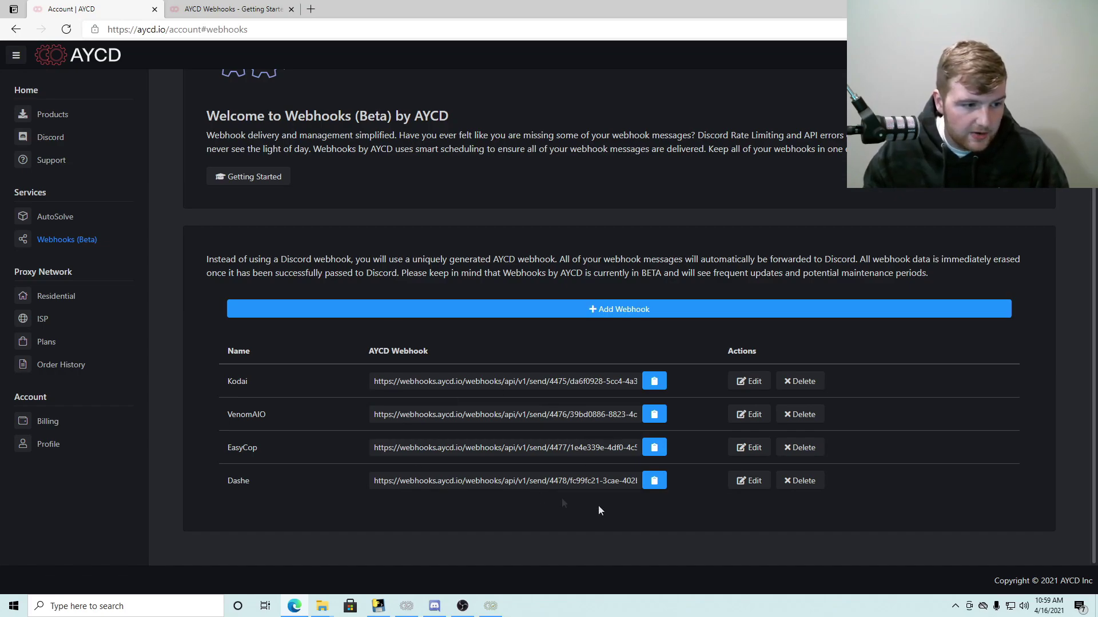
Delete the Dashe, EasyCop and VenomAIO webhooks from the AYCD webhook list.
{"action": "left_click", "coordinate": [798, 487]}
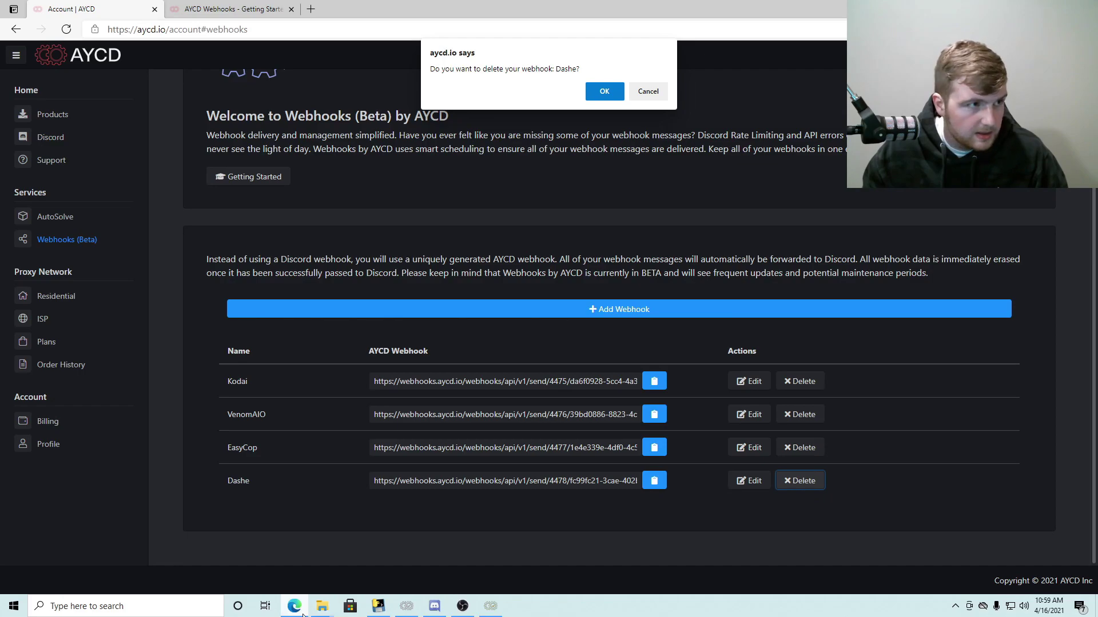
{"action": "left_click", "coordinate": [196, 10]}
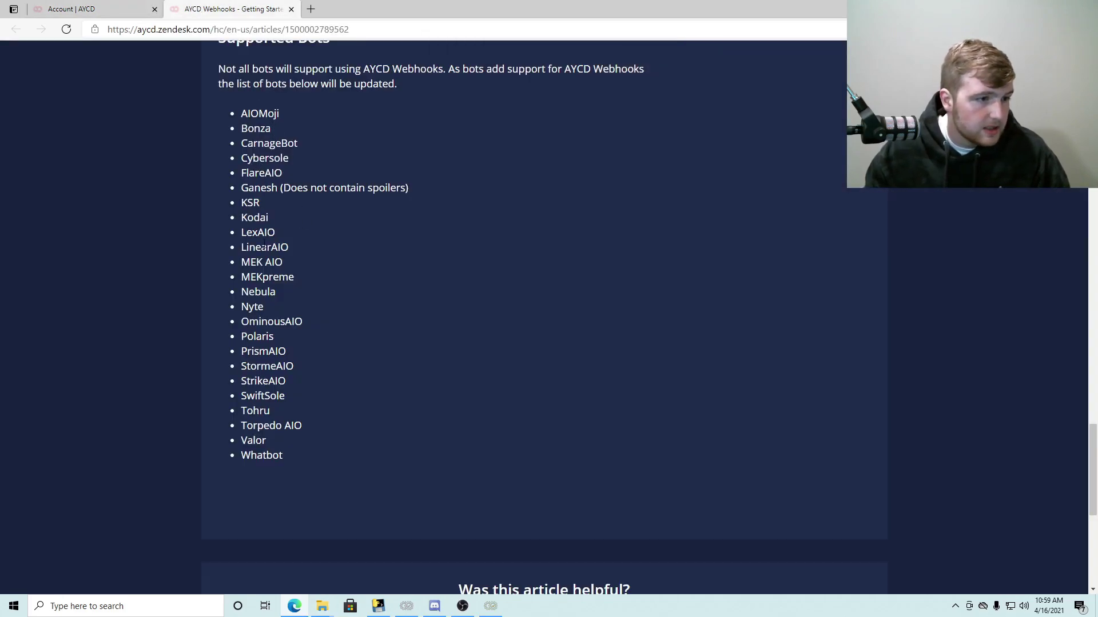
{"action": "left_click", "coordinate": [89, 8]}
{"action": "left_click", "coordinate": [801, 482]}
{"action": "left_click", "coordinate": [600, 93]}
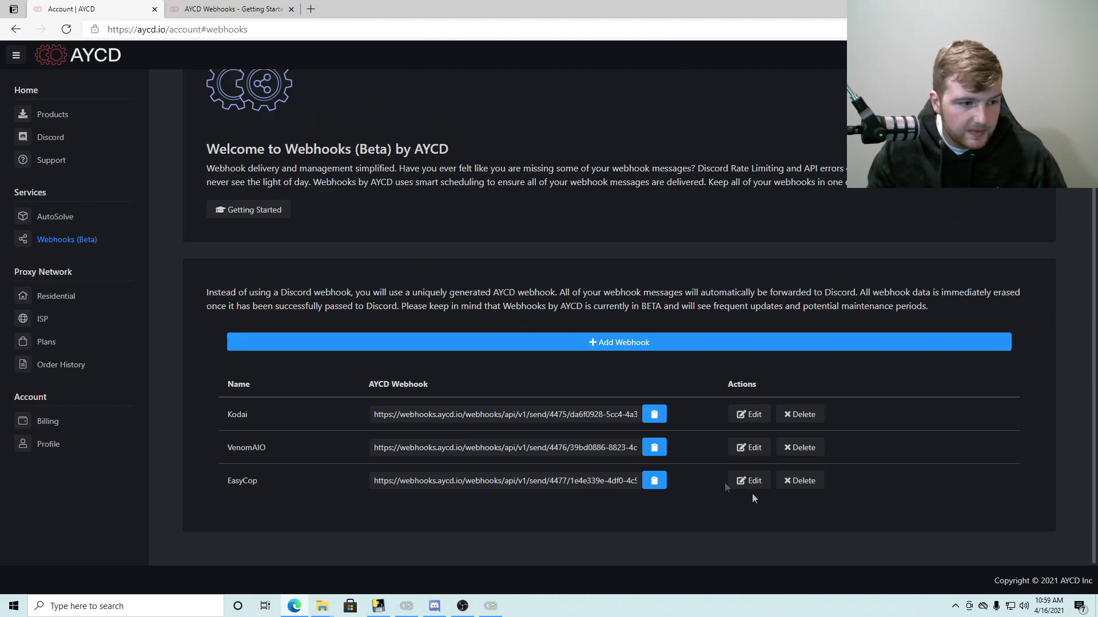
{"action": "left_click", "coordinate": [800, 481]}
{"action": "left_click", "coordinate": [603, 93]}
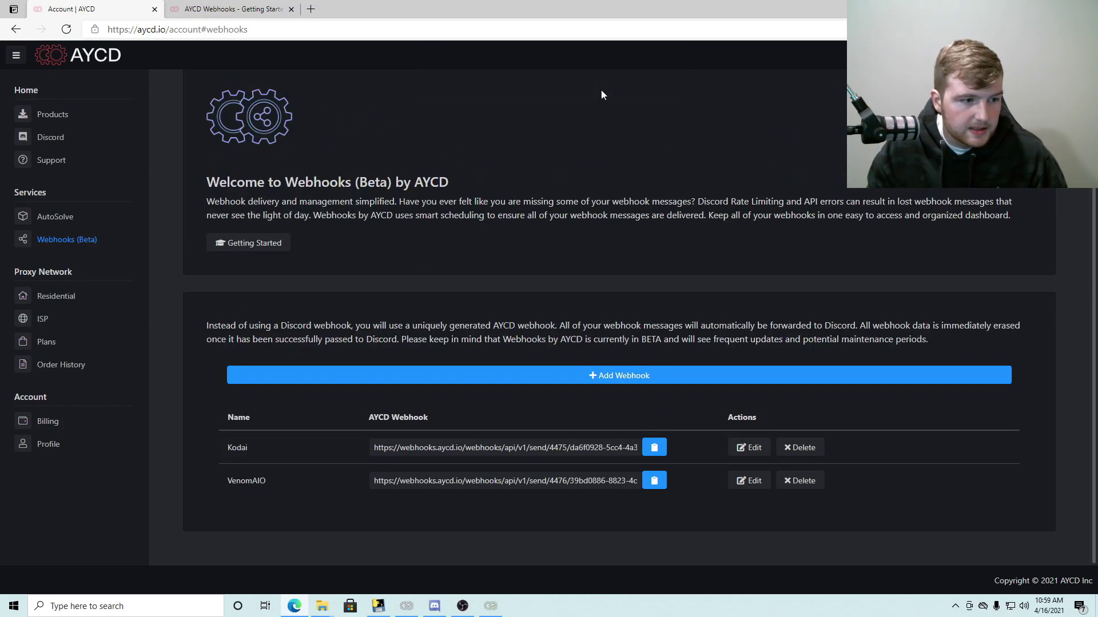
{"action": "left_click", "coordinate": [800, 482]}
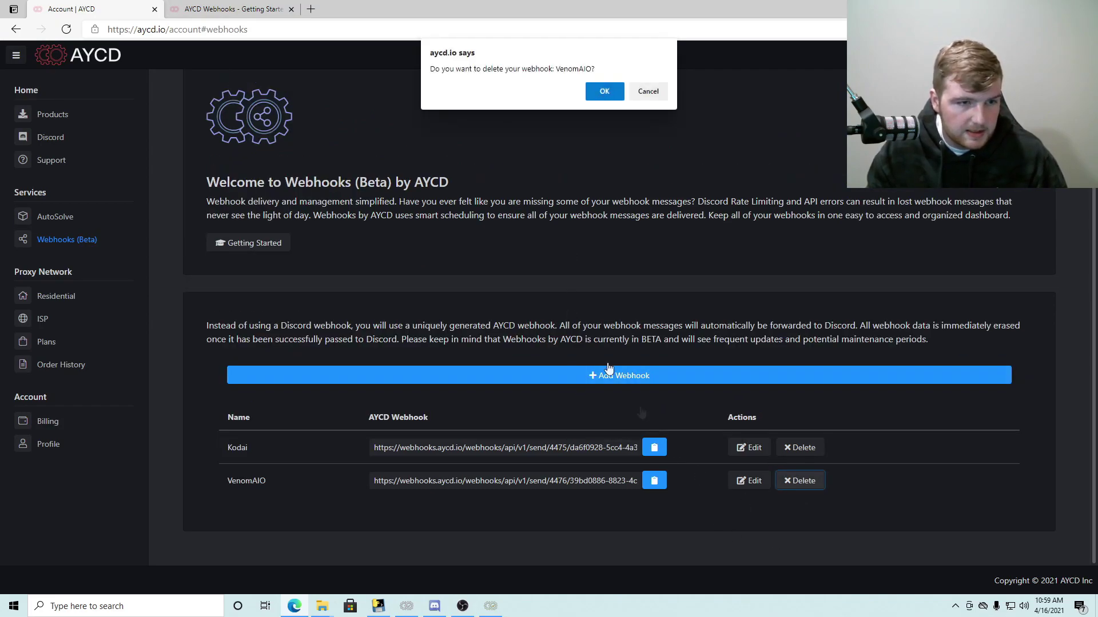
{"action": "left_click", "coordinate": [604, 91]}
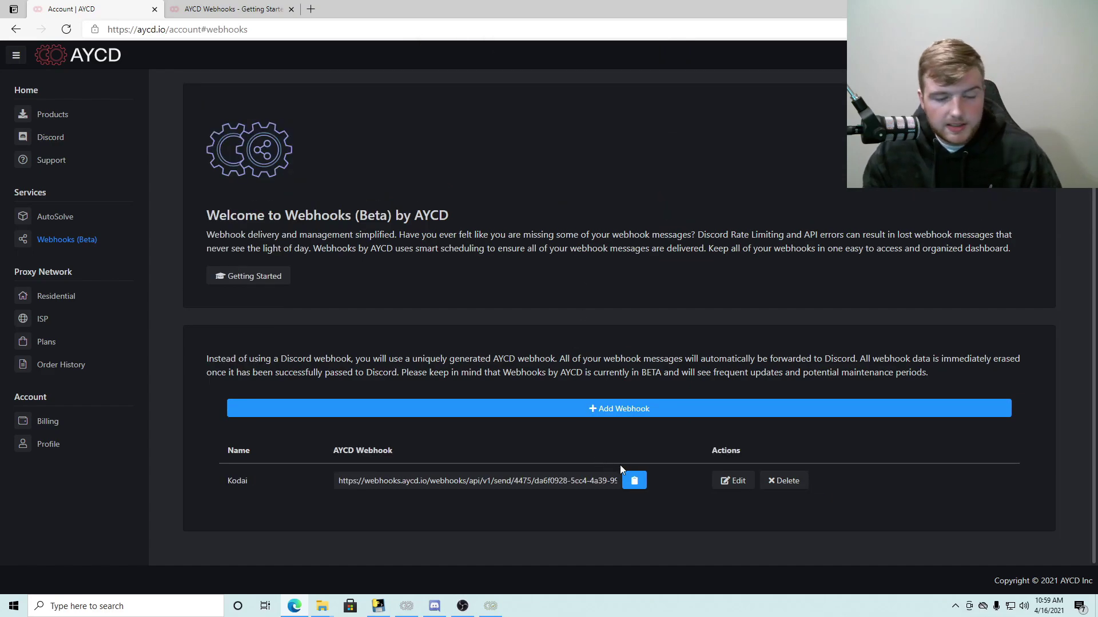
{"action": "right_click", "coordinate": [643, 451]}
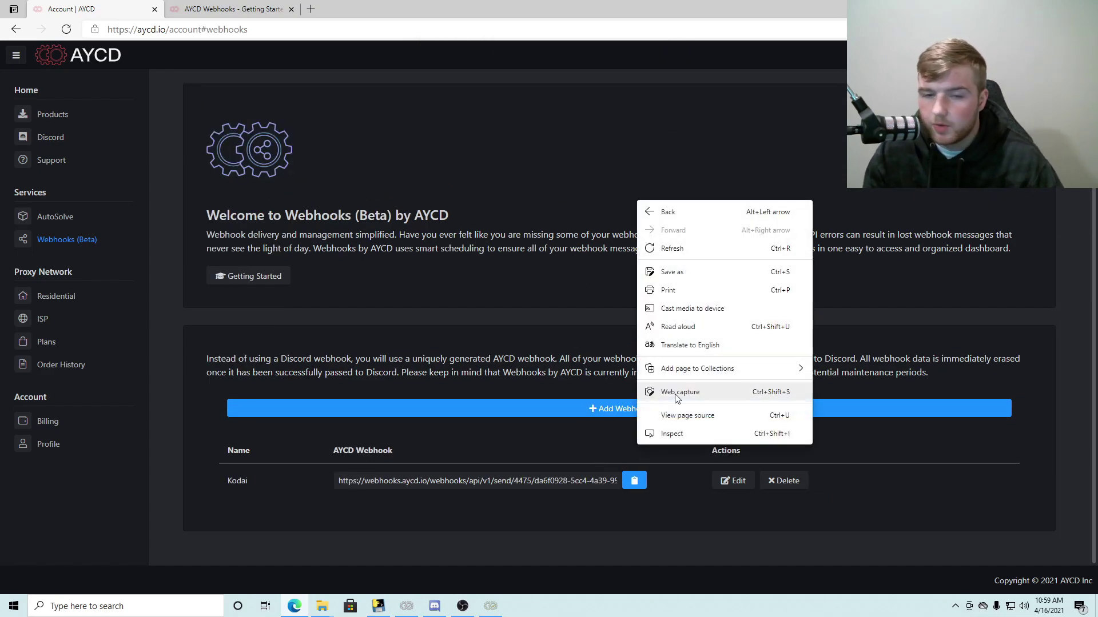
Delete the old Kodai webhook from the AYCD webhook list and confirm the deletion.
{"action": "left_click", "coordinate": [554, 282]}
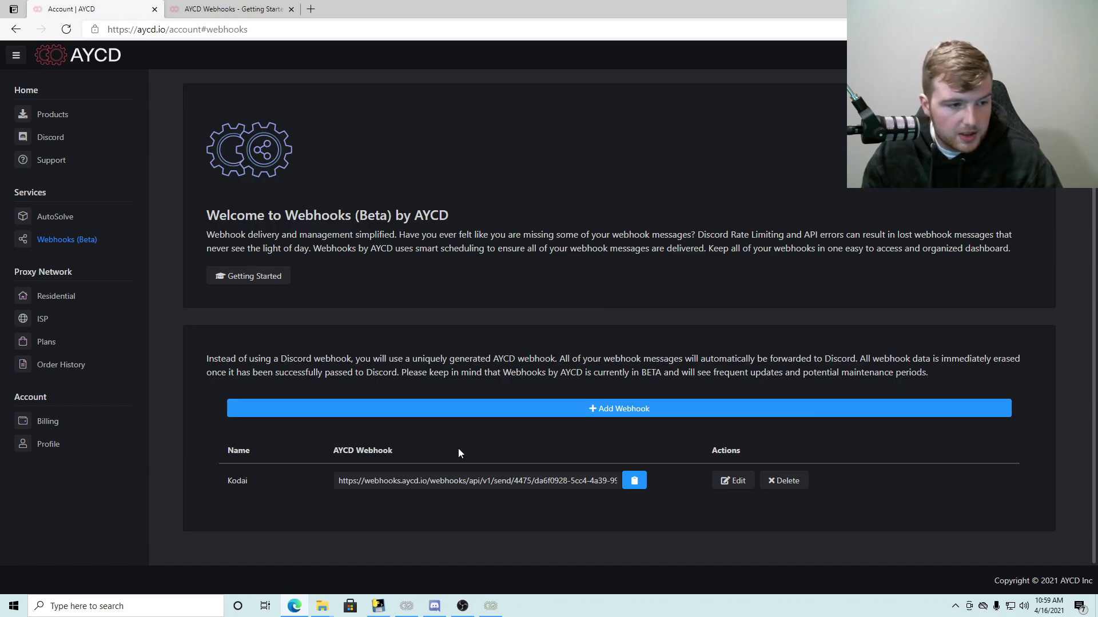
{"action": "left_click", "coordinate": [784, 482]}
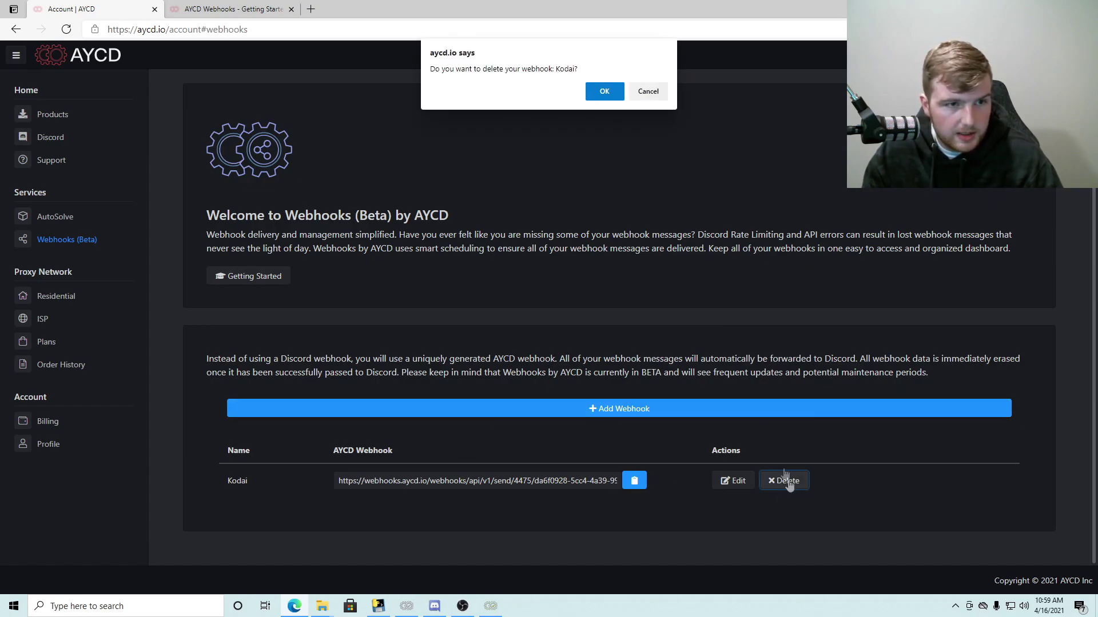
{"action": "left_click", "coordinate": [604, 84]}
Add an AYCD webhook named "Kodai" with the copied Discord webhook URL, save it, and copy its generated AYCD webhook URL.
{"action": "left_click", "coordinate": [678, 433]}
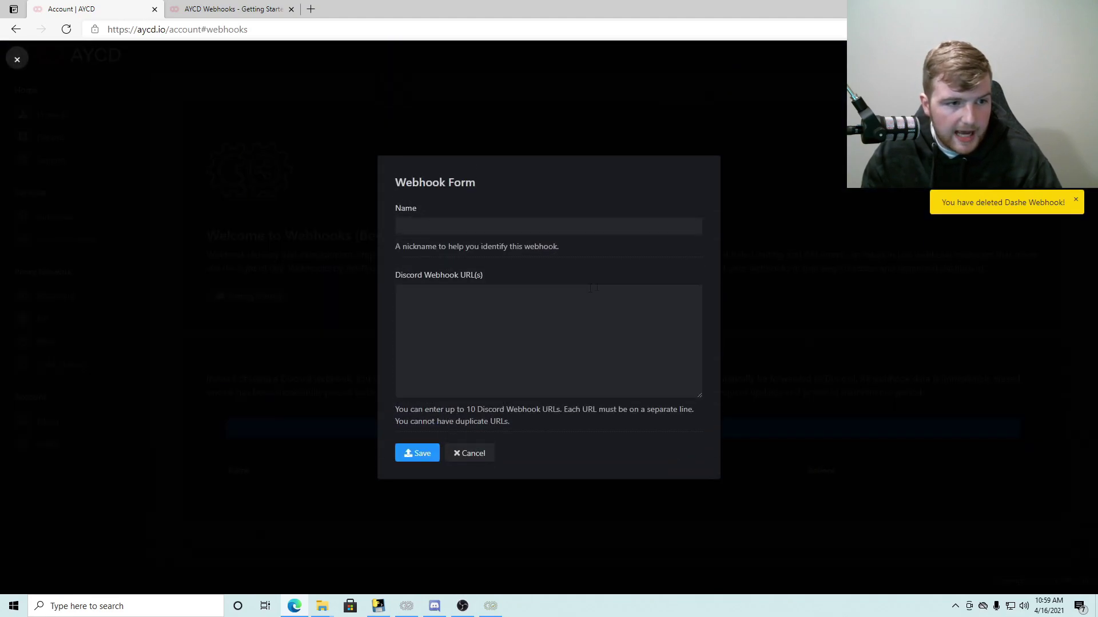
{"action": "left_click", "coordinate": [464, 227]}
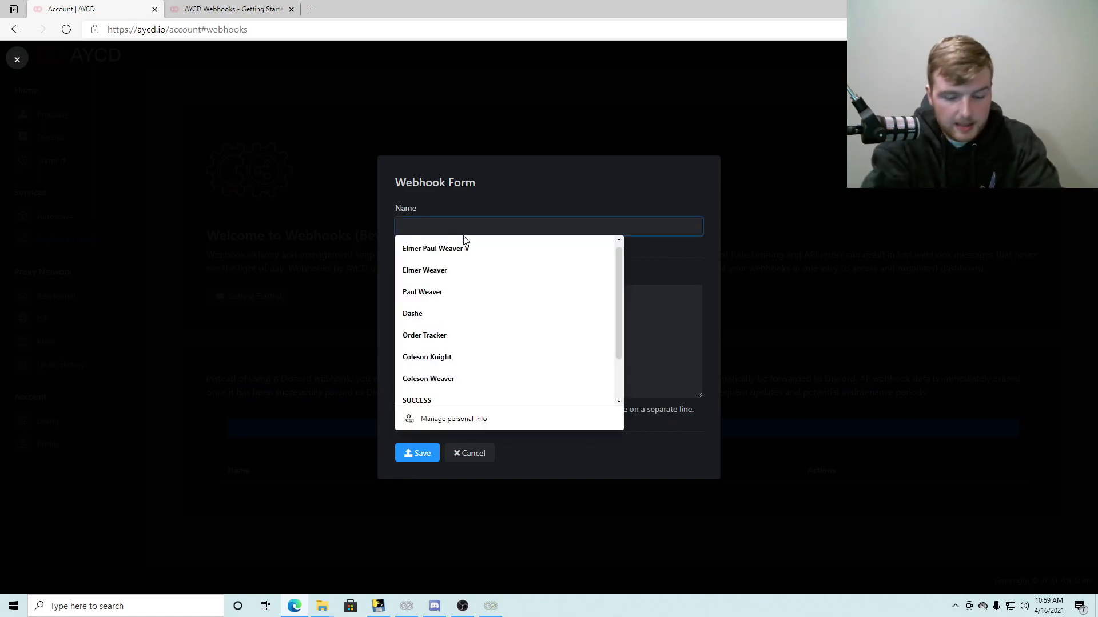
{"action": "type", "text": "Kodai"}
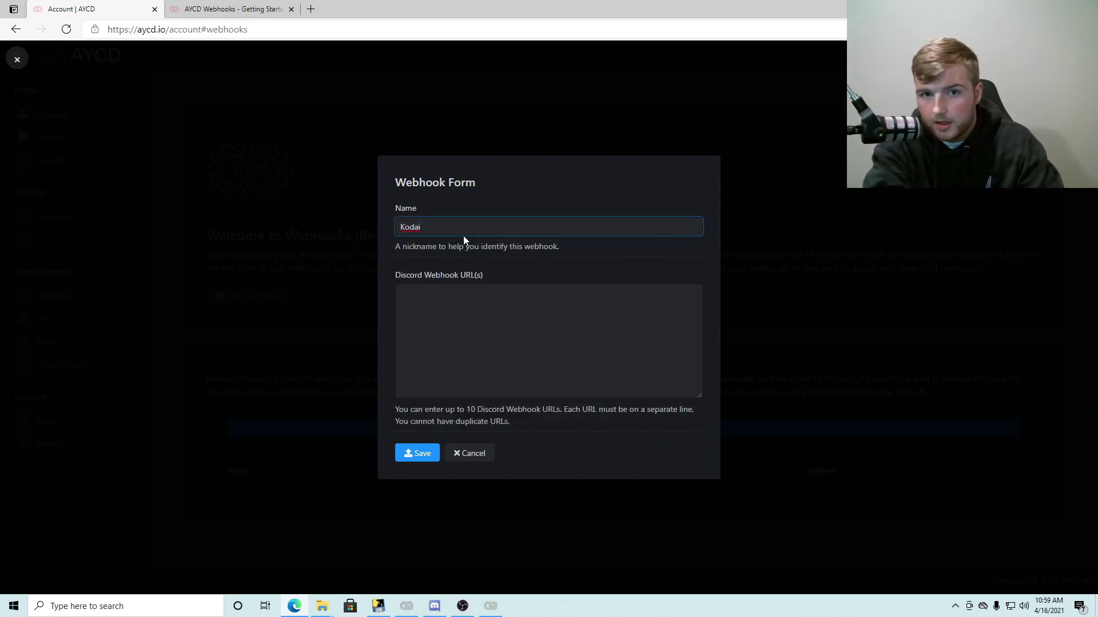
{"action": "left_click", "coordinate": [489, 339]}
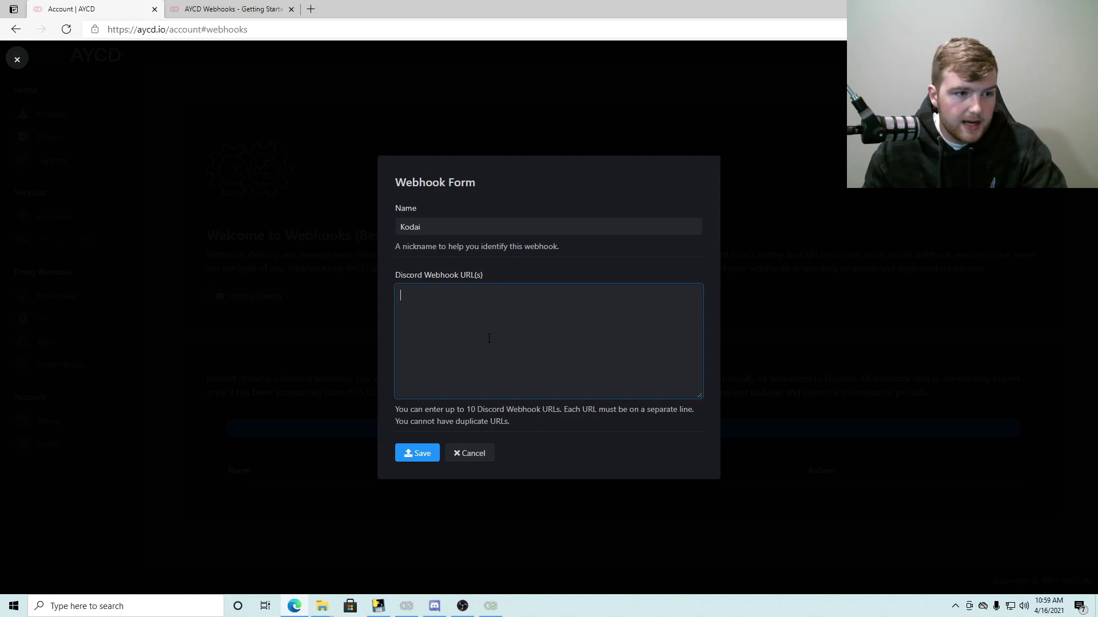
{"action": "key", "text": "ctrl+v"}
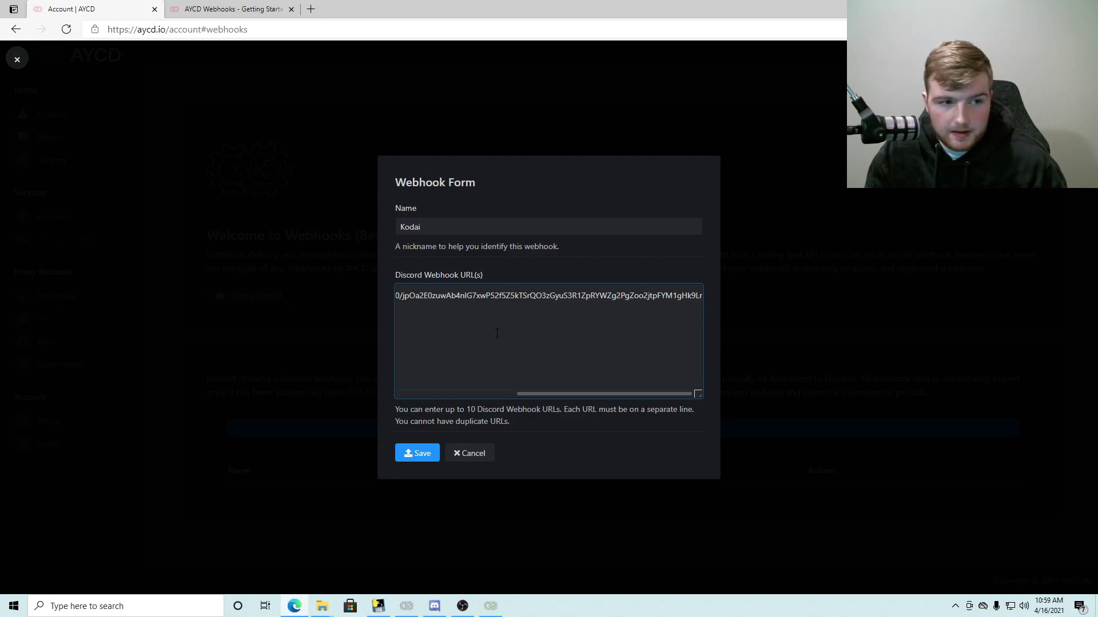
{"action": "key", "text": "Return"}
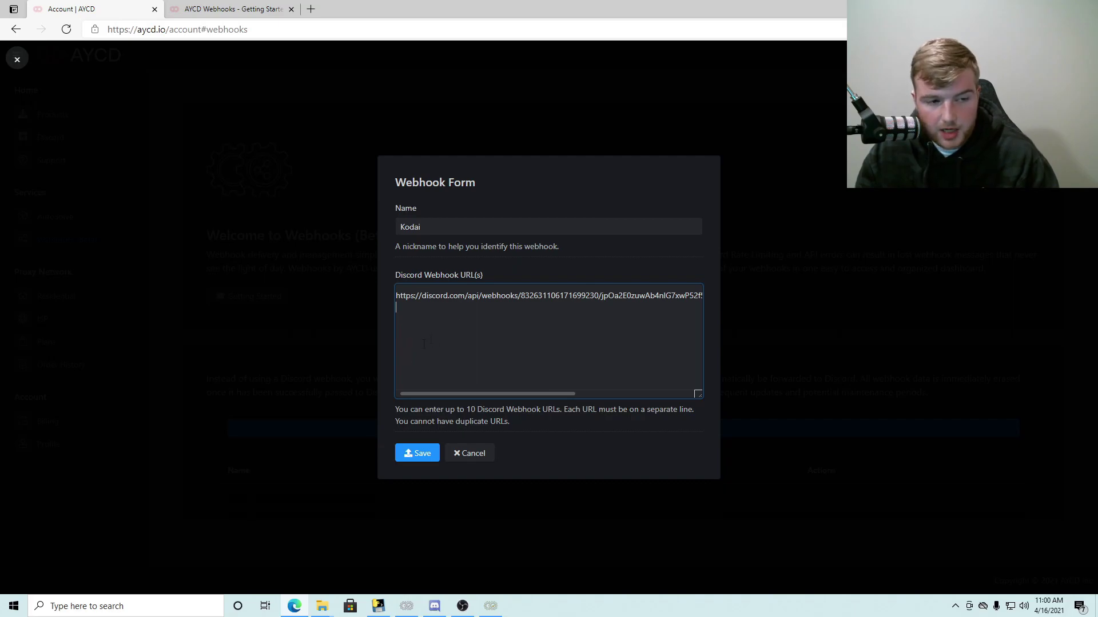
{"action": "left_click", "coordinate": [425, 457]}
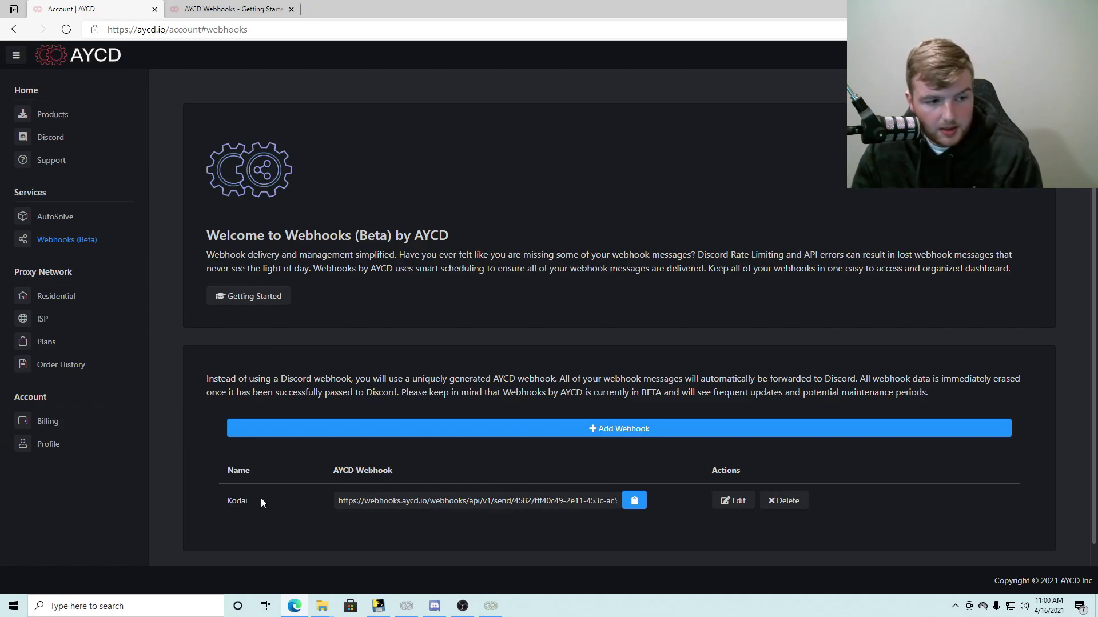
{"action": "left_click", "coordinate": [633, 501]}
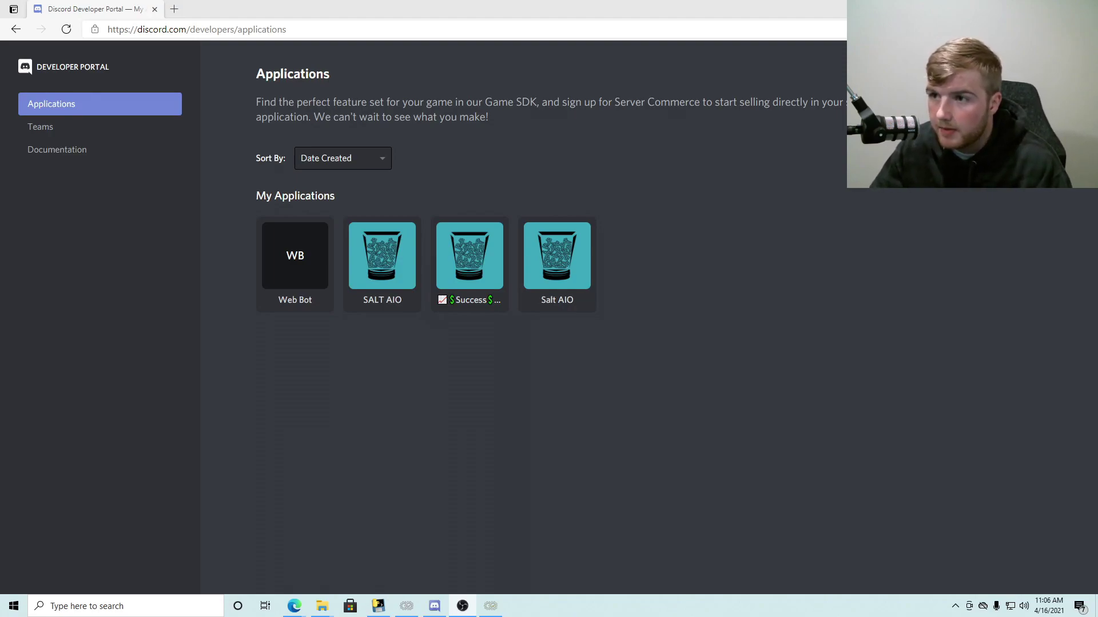
Switch to the Discord Developer Portal's applications page and reduce the browser to a smaller window beside Resell Manager.
{"action": "key", "text": "alt+Tab"}
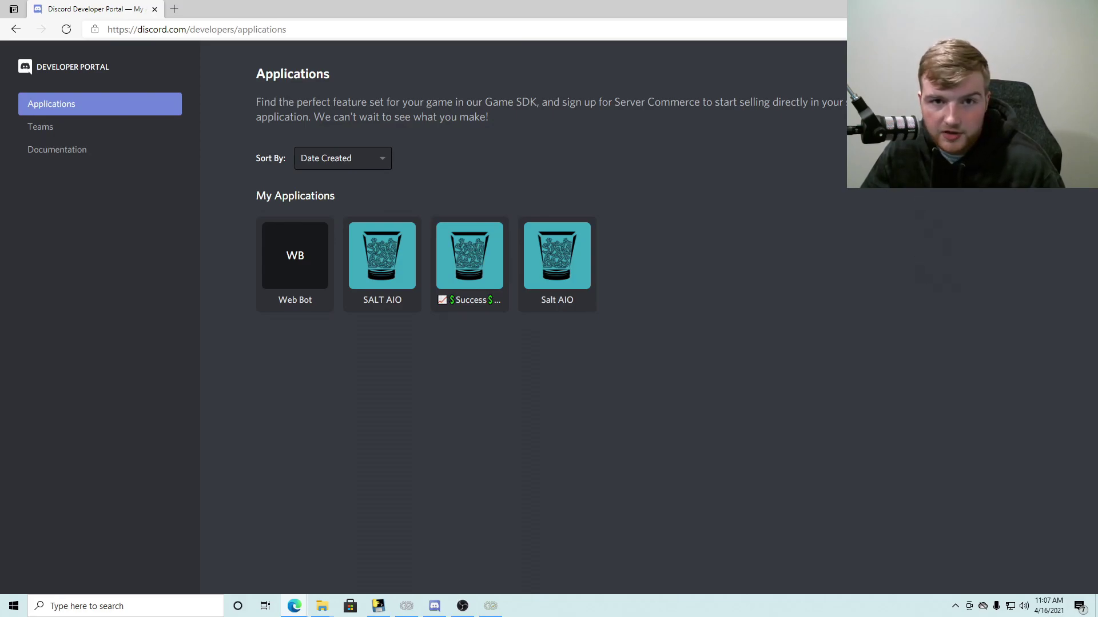
{"action": "left_click", "coordinate": [1006, 73]}
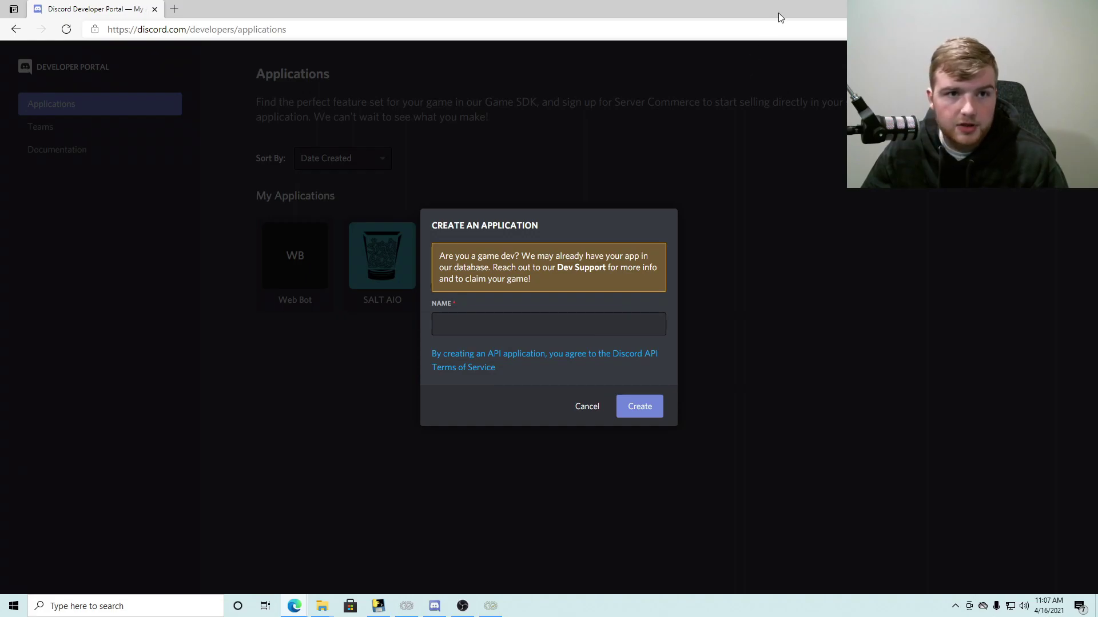
{"action": "left_click_drag", "start_coordinate": [779, 17], "coordinate": [417, 30]}
{"action": "left_click", "coordinate": [454, 436]}
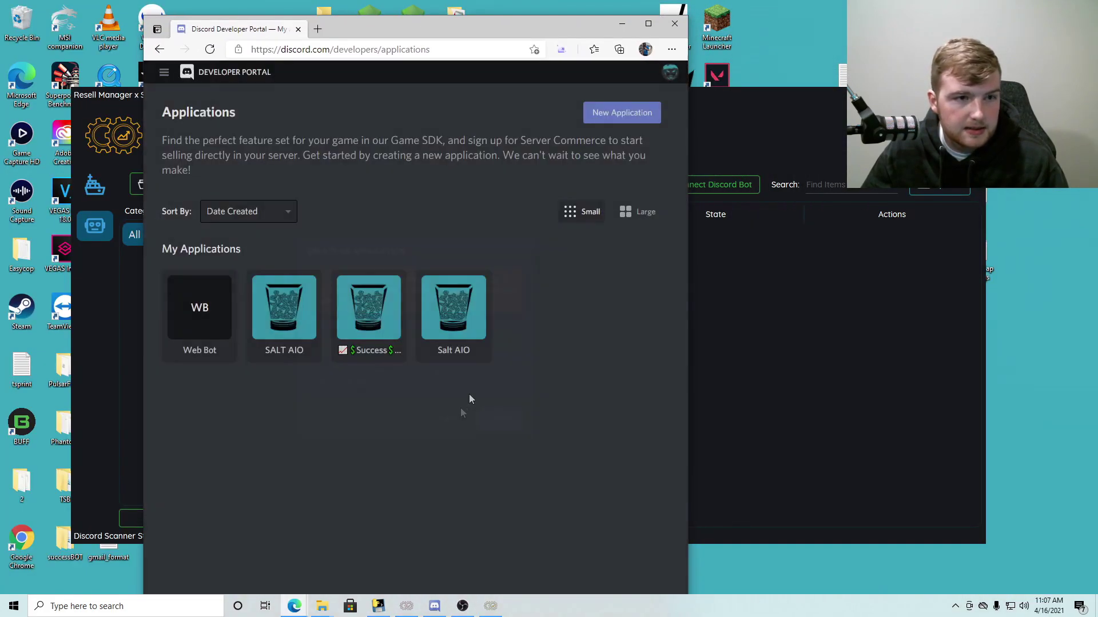
{"action": "left_click_drag", "start_coordinate": [489, 29], "coordinate": [455, 18]}
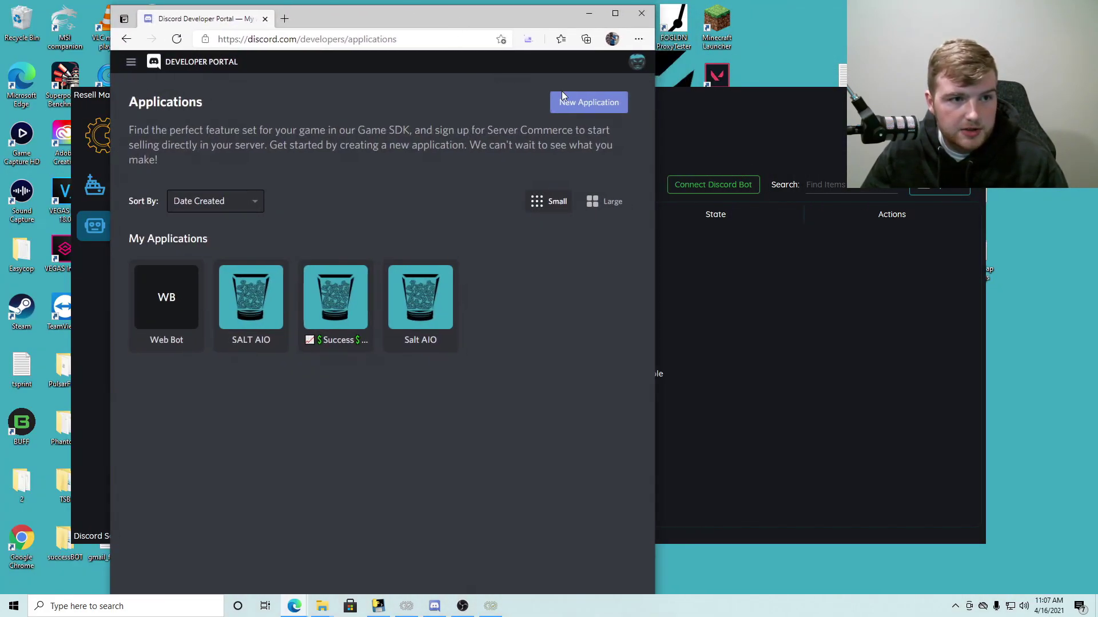
Create a new Discord application named "Order Tracker".
{"action": "left_click", "coordinate": [566, 105]}
{"action": "left_click", "coordinate": [389, 337]}
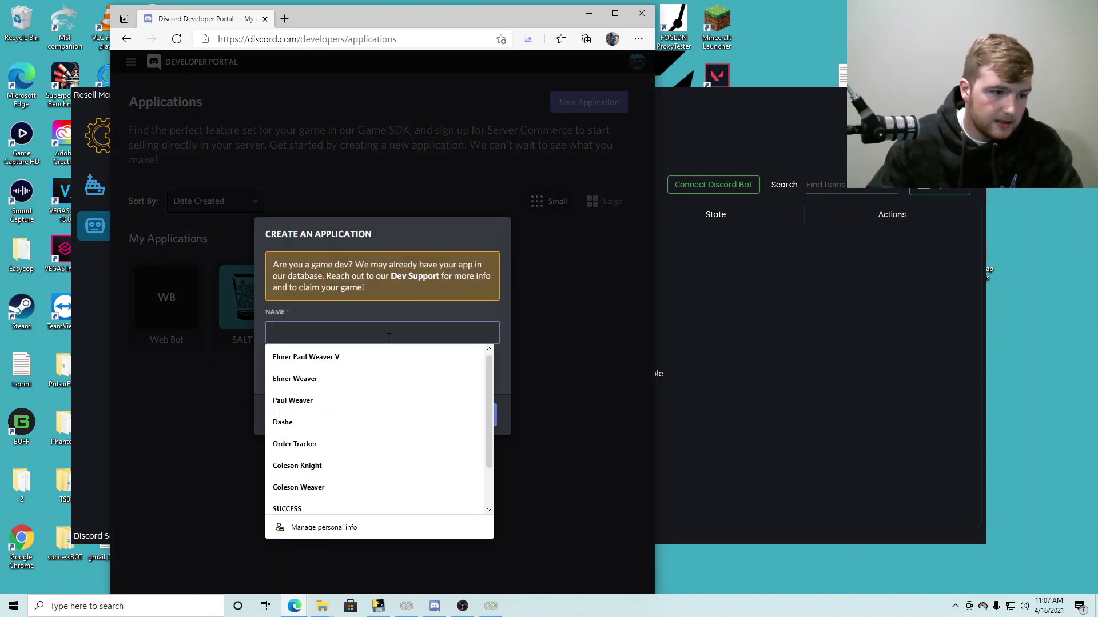
{"action": "left_click", "coordinate": [334, 443]}
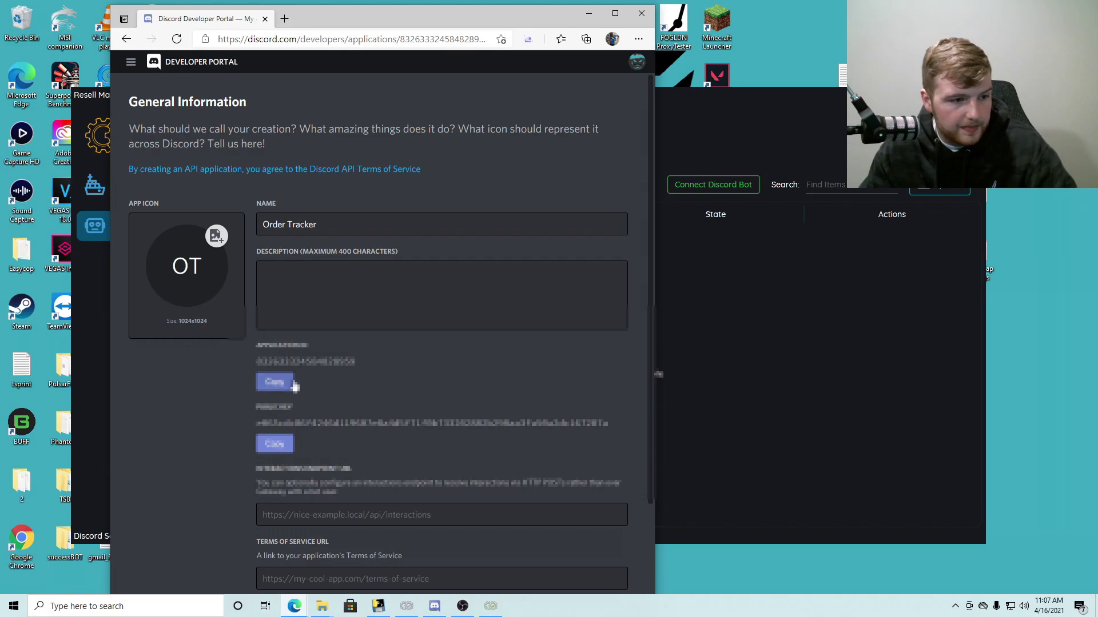
Open the Order Tracker application's Bot settings in a non-maximized, widened browser window and add a bot user to the application.
{"action": "left_click", "coordinate": [615, 13]}
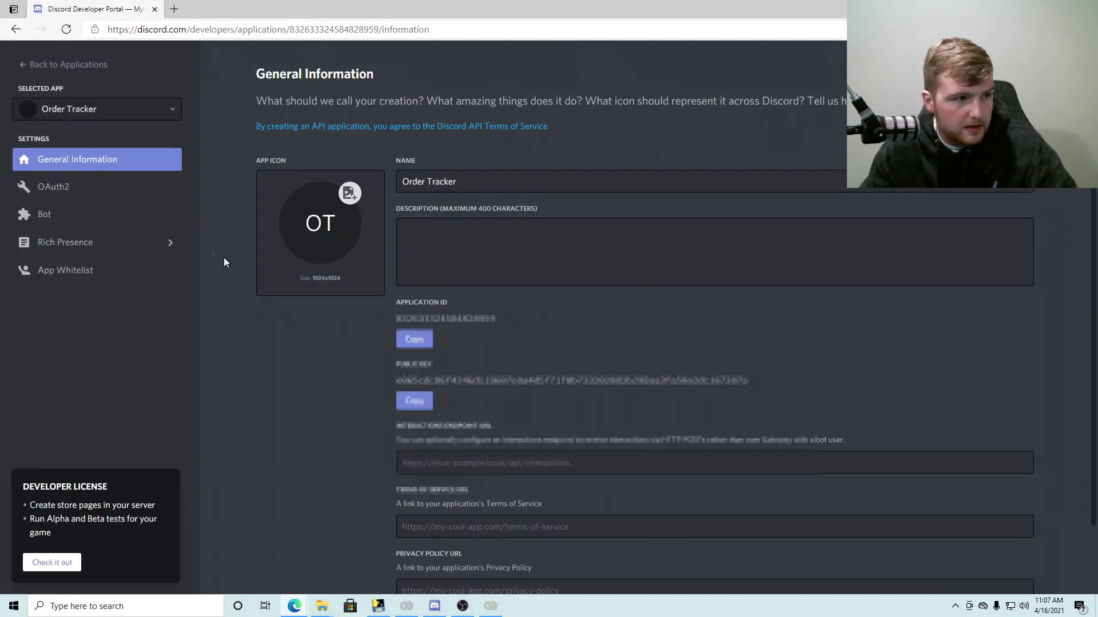
{"action": "left_click", "coordinate": [44, 214]}
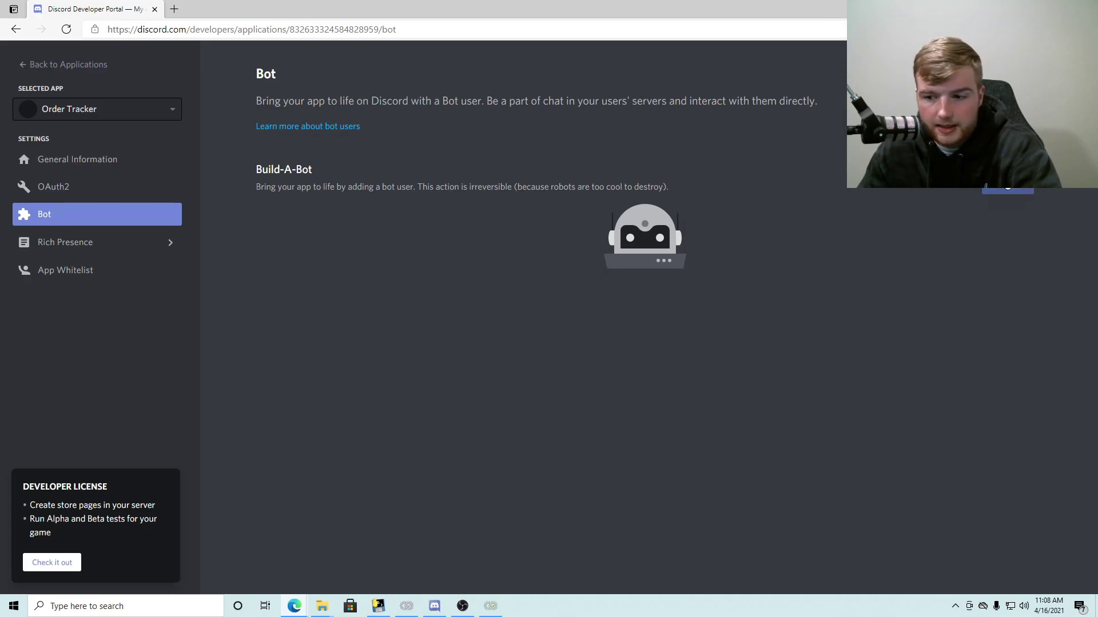
{"action": "left_click_drag", "start_coordinate": [839, 8], "coordinate": [435, 2]}
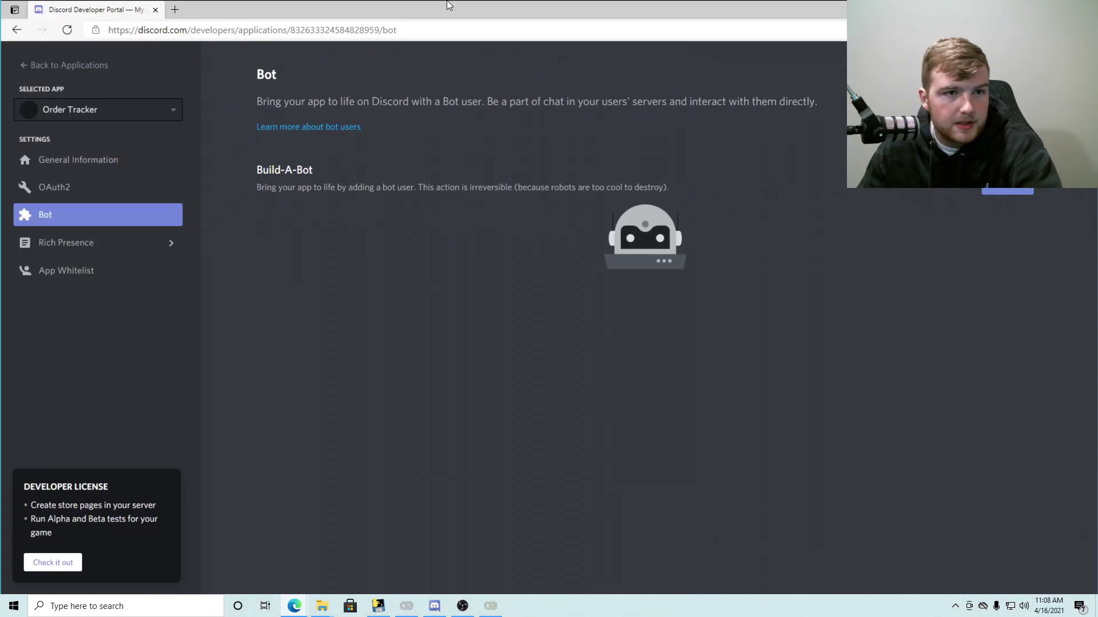
{"action": "left_click_drag", "start_coordinate": [654, 5], "coordinate": [288, 16]}
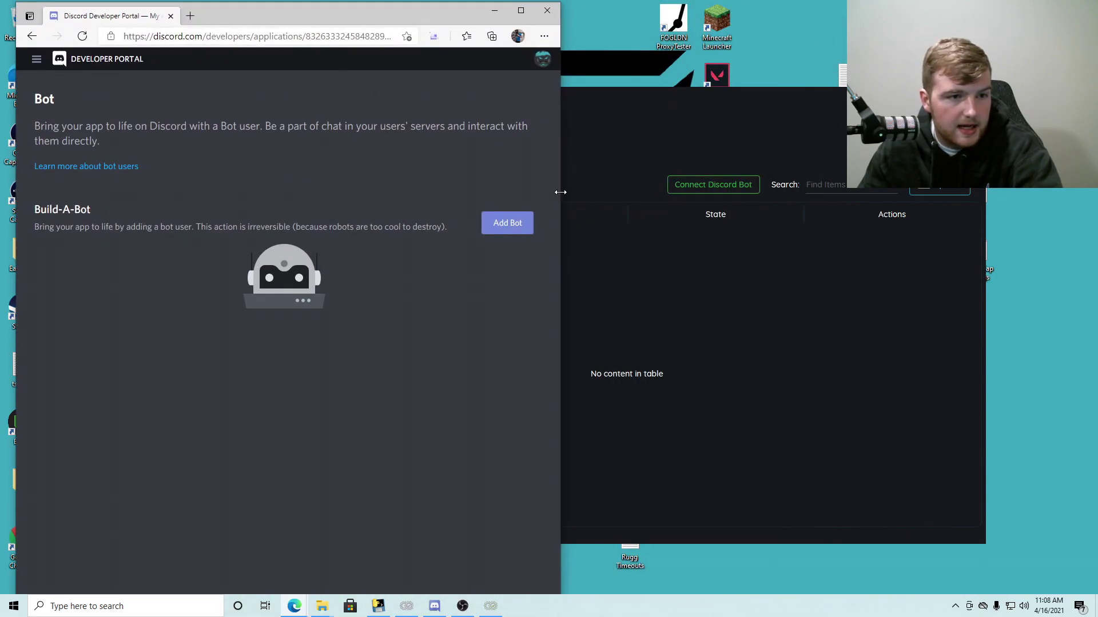
{"action": "left_click_drag", "start_coordinate": [560, 192], "coordinate": [709, 193]}
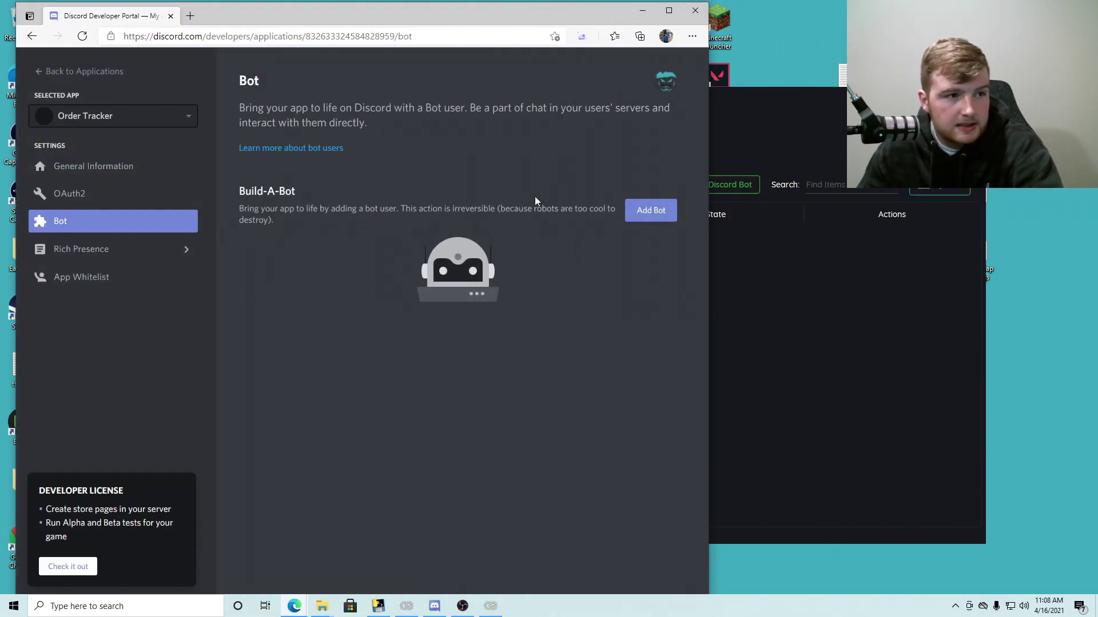
{"action": "left_click", "coordinate": [651, 210]}
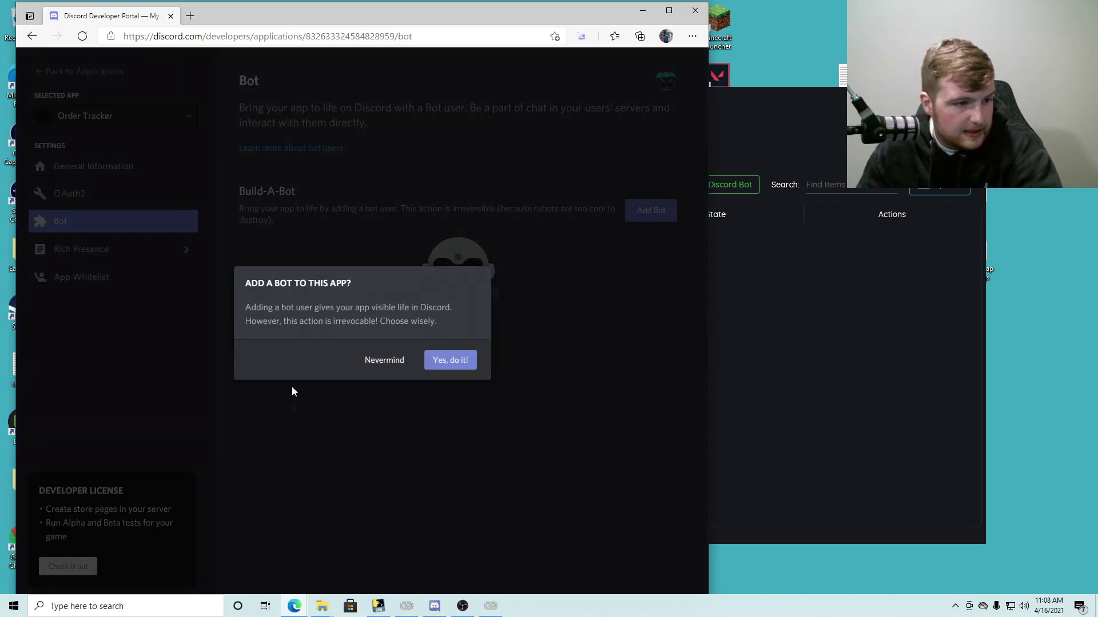
{"action": "left_click", "coordinate": [466, 362]}
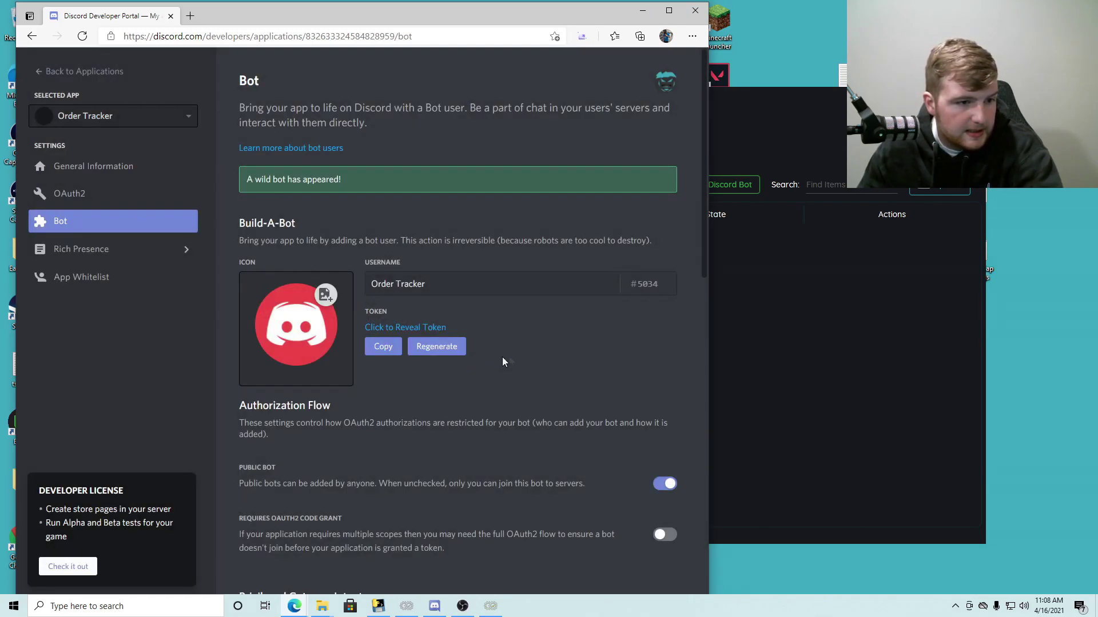
Set the bot's icon to the saltmedia image from the Pictures folder and save the bot changes.
{"action": "left_click", "coordinate": [318, 324]}
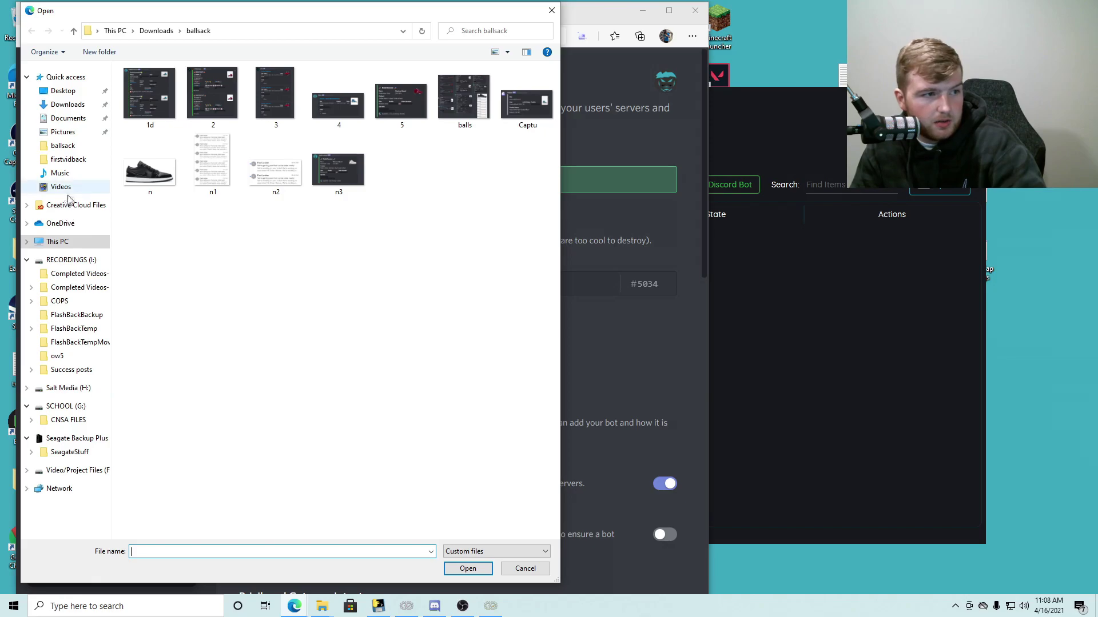
{"action": "left_click", "coordinate": [65, 134]}
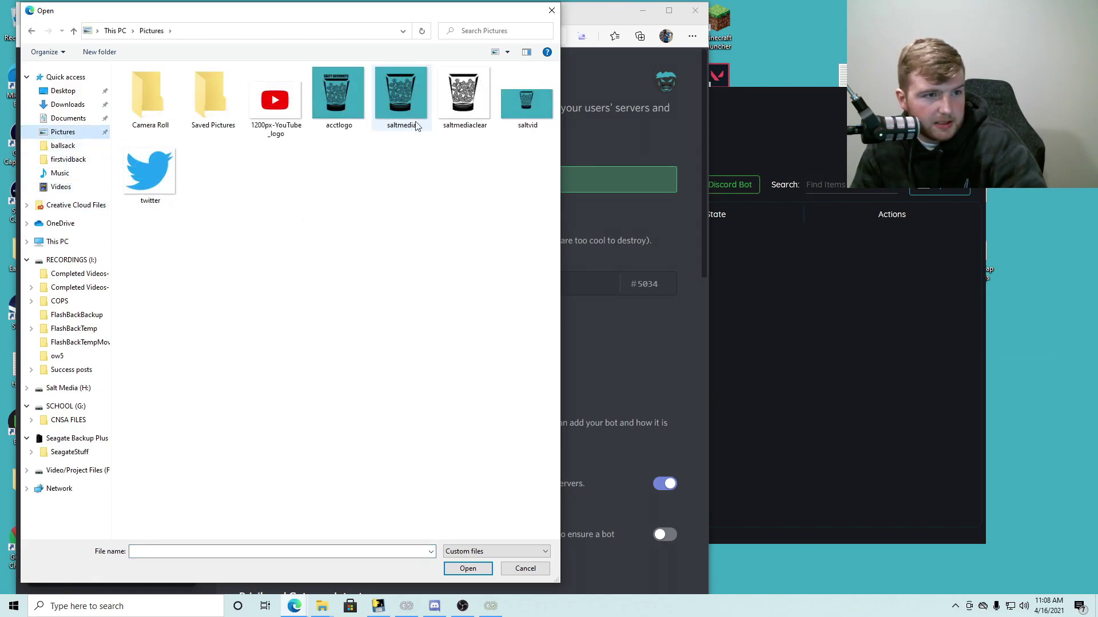
{"action": "double_click", "coordinate": [400, 92]}
{"action": "left_click", "coordinate": [652, 567]}
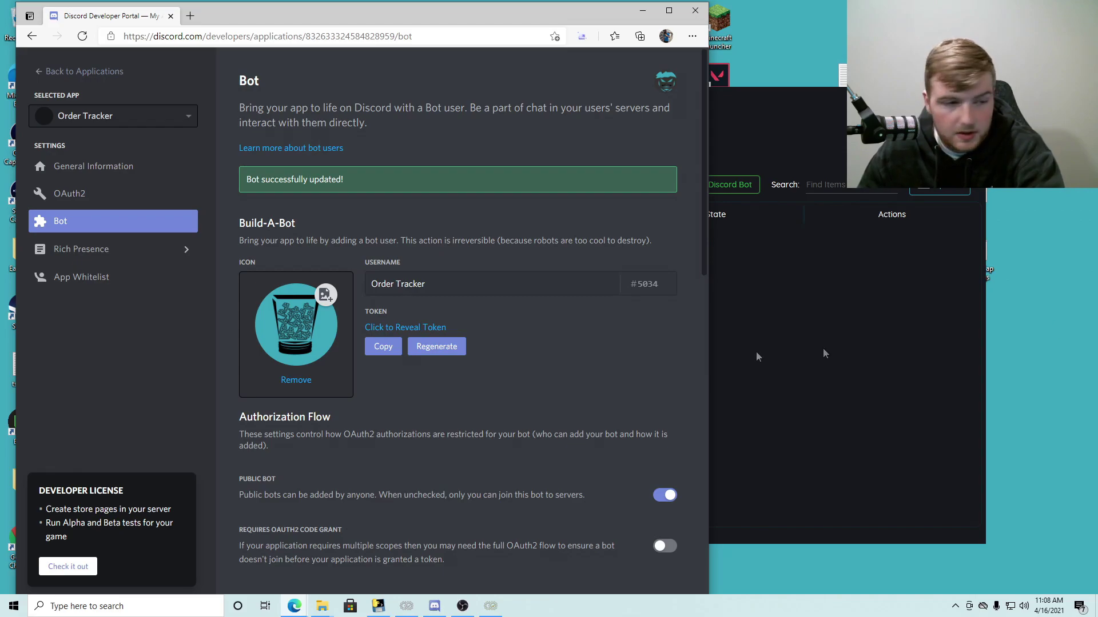
Copy the bot token, paste it as the Discord Bot Token in Resell Manager's settings, save, and return to the Tracker page.
{"action": "left_click", "coordinate": [380, 353]}
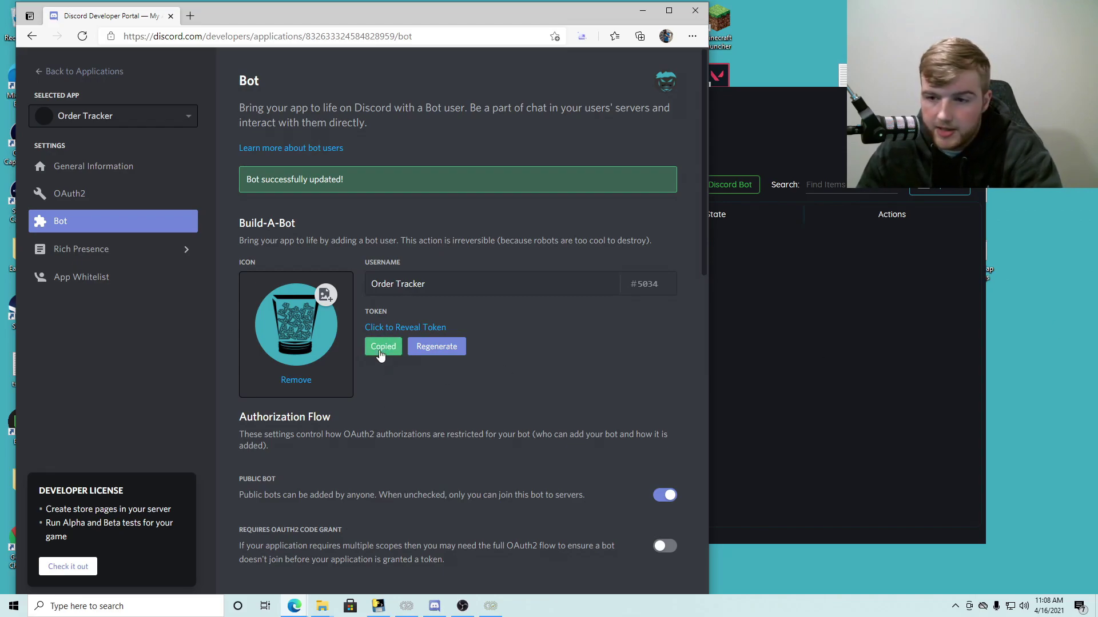
{"action": "left_click", "coordinate": [872, 385]}
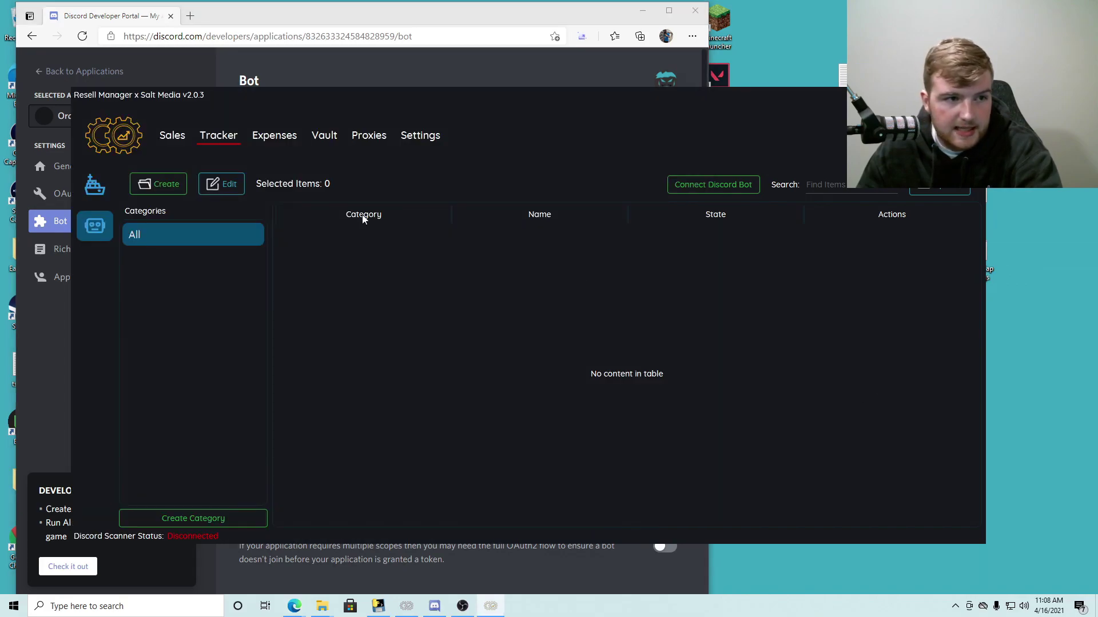
{"action": "left_click", "coordinate": [429, 140]}
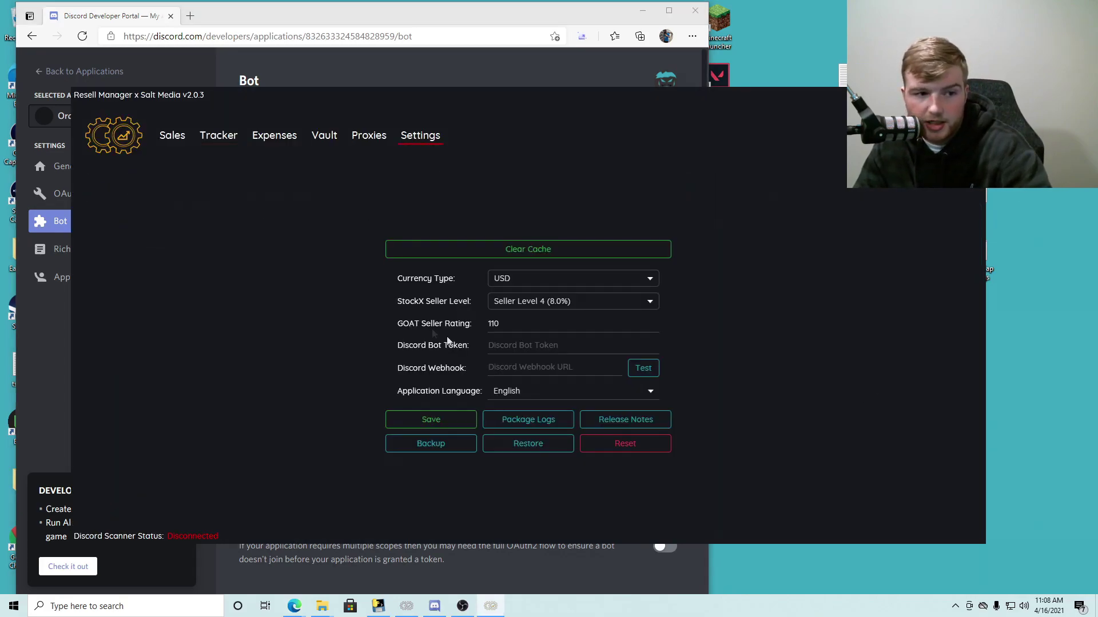
{"action": "left_click", "coordinate": [525, 345]}
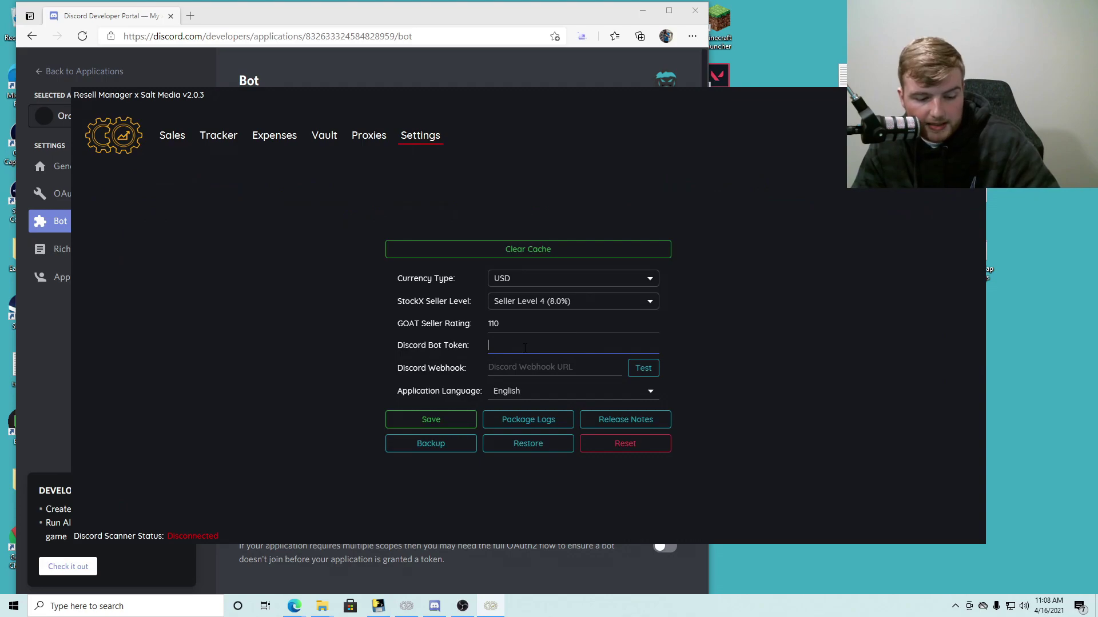
{"action": "key", "text": "ctrl+v"}
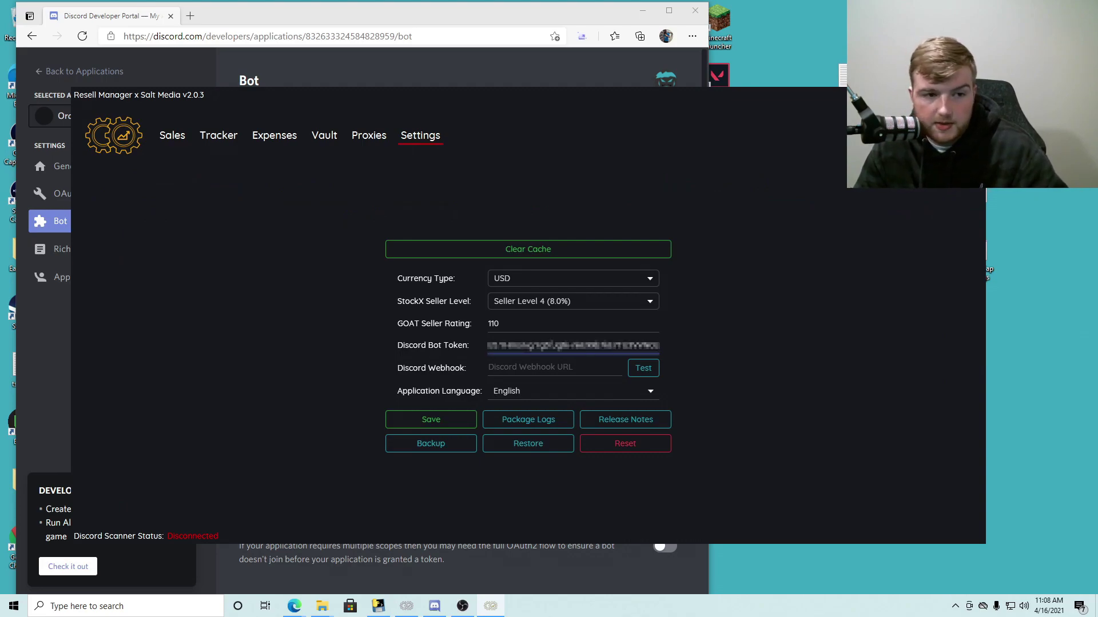
{"action": "left_click", "coordinate": [772, 350]}
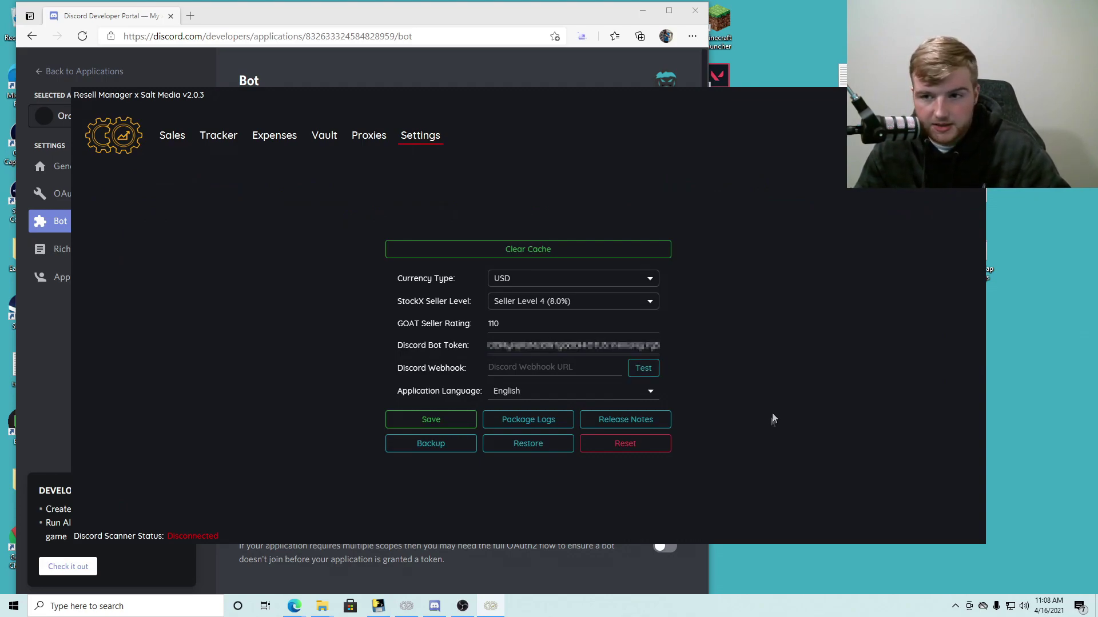
{"action": "left_click", "coordinate": [404, 418]}
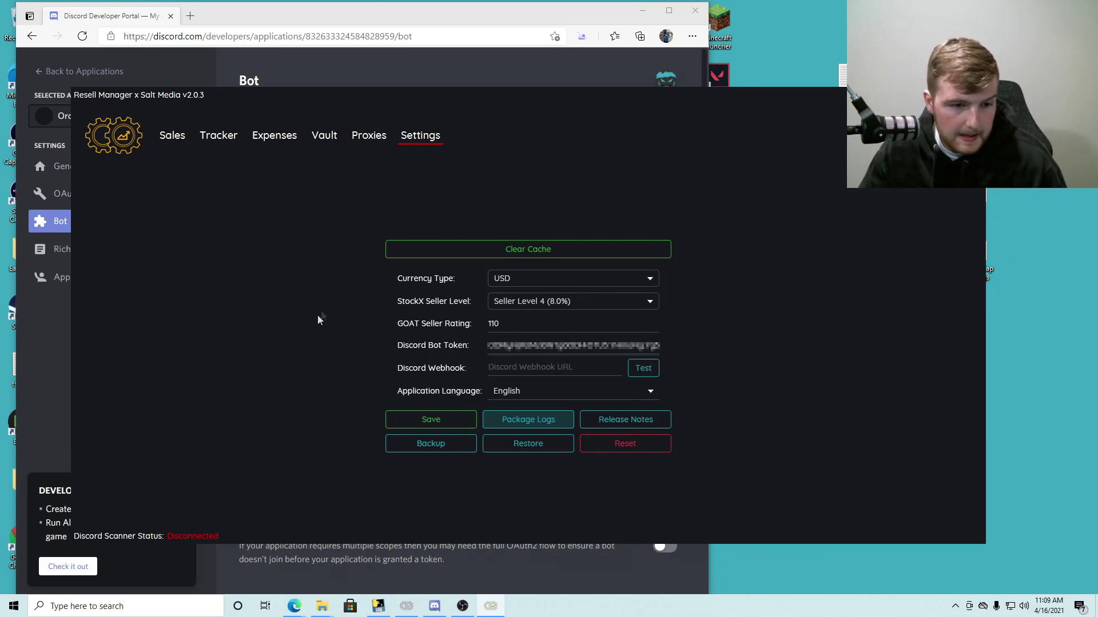
{"action": "left_click", "coordinate": [404, 415]}
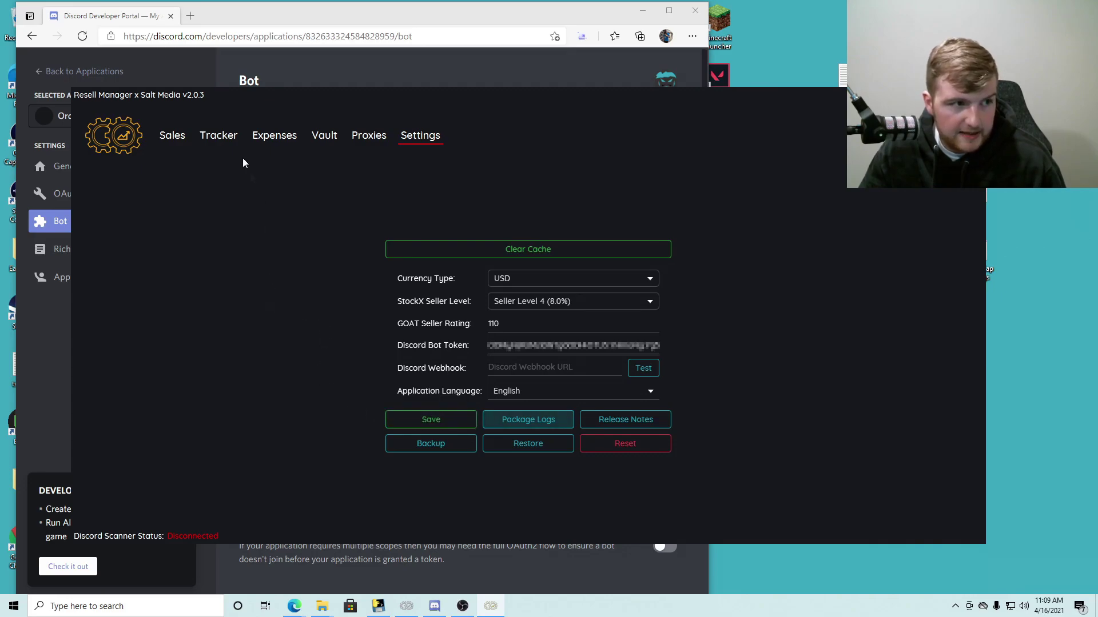
{"action": "left_click", "coordinate": [246, 142]}
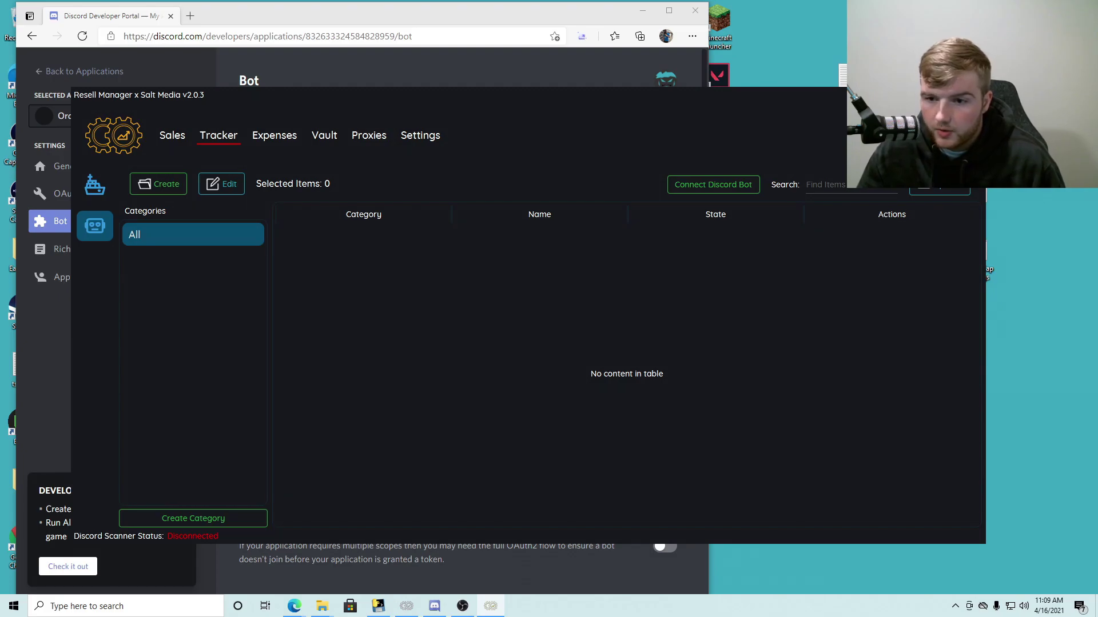
Copy the Application ID from the Order Tracker application's General Information page and return to Resell Manager.
{"action": "key", "text": "alt+Tab"}
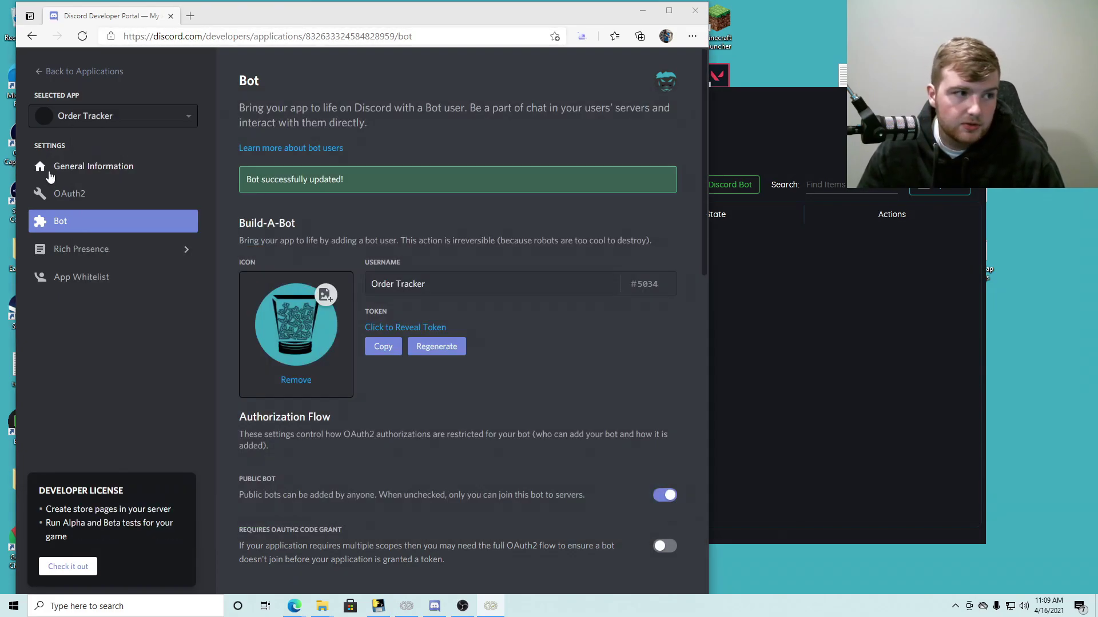
{"action": "left_click", "coordinate": [172, 168]}
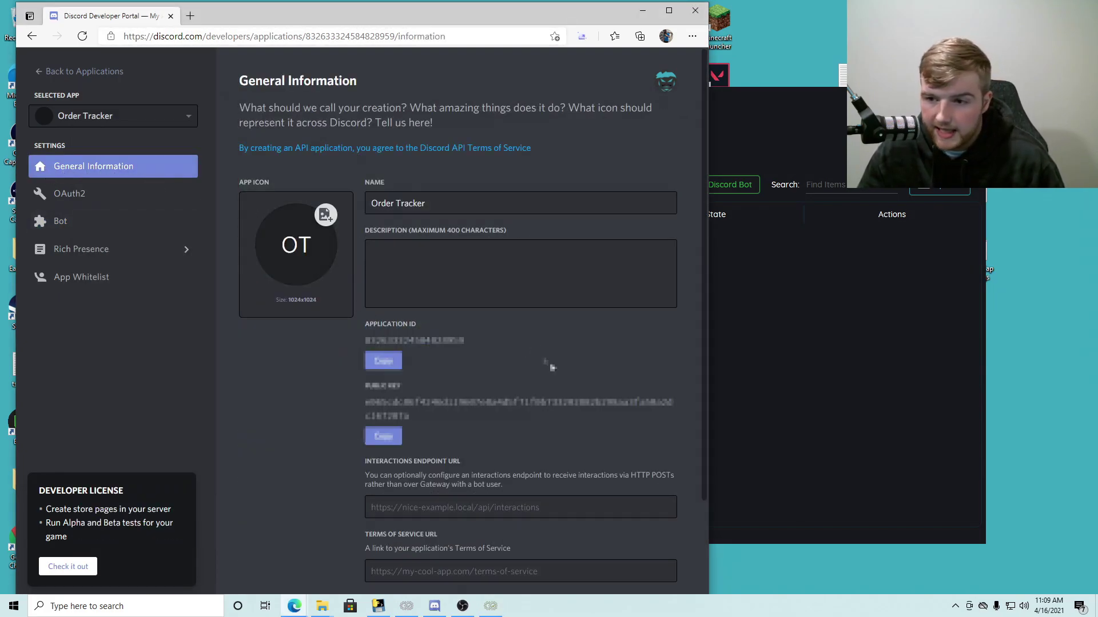
{"action": "left_click", "coordinate": [394, 365]}
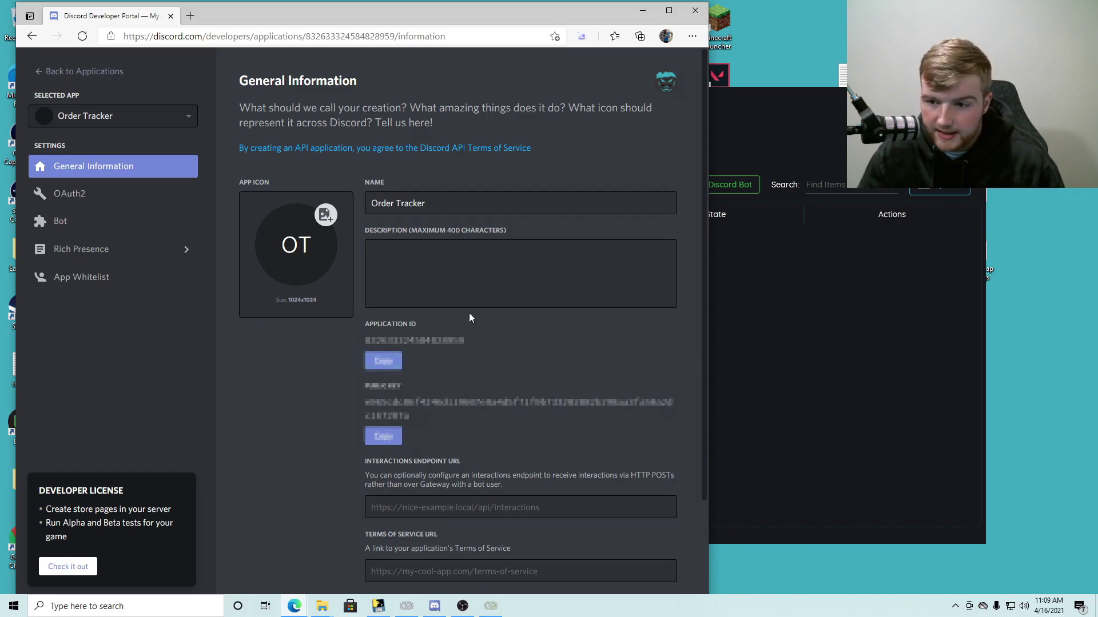
{"action": "left_click", "coordinate": [791, 324]}
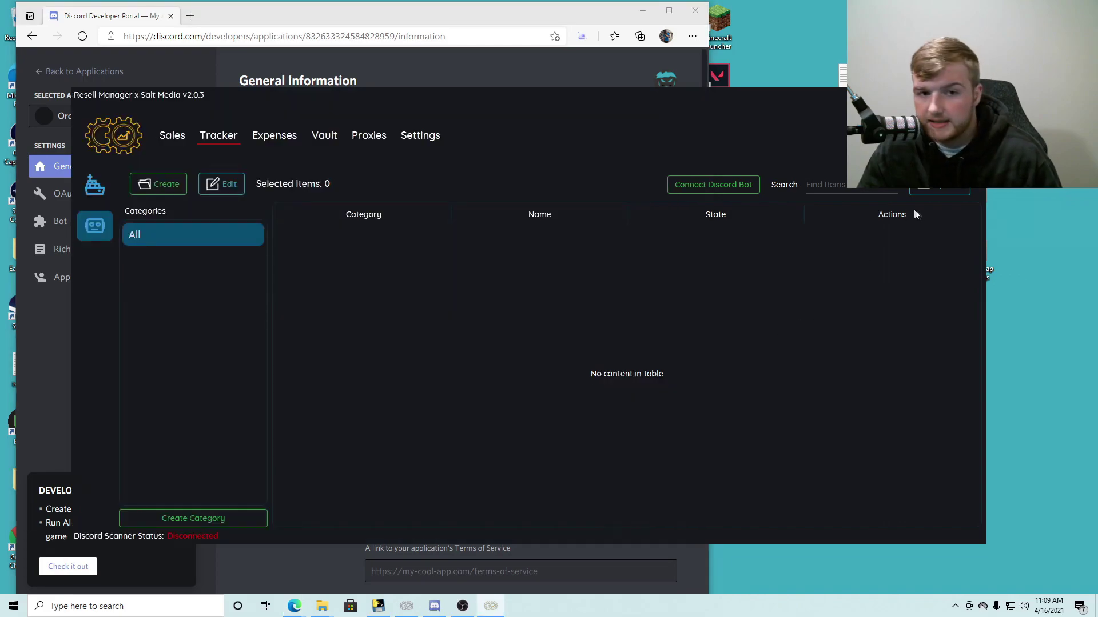
Generate a bot invite link in Resell Manager by replacing the client ID with the copied Application ID, and copy the invite URL.
{"action": "left_click", "coordinate": [936, 188]}
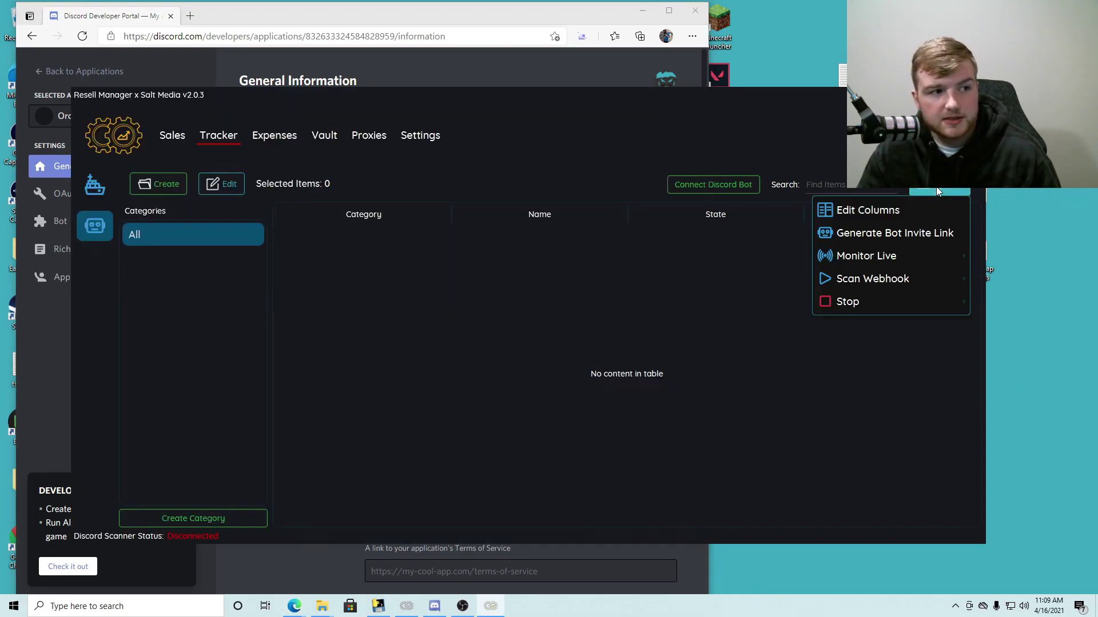
{"action": "left_click", "coordinate": [885, 236]}
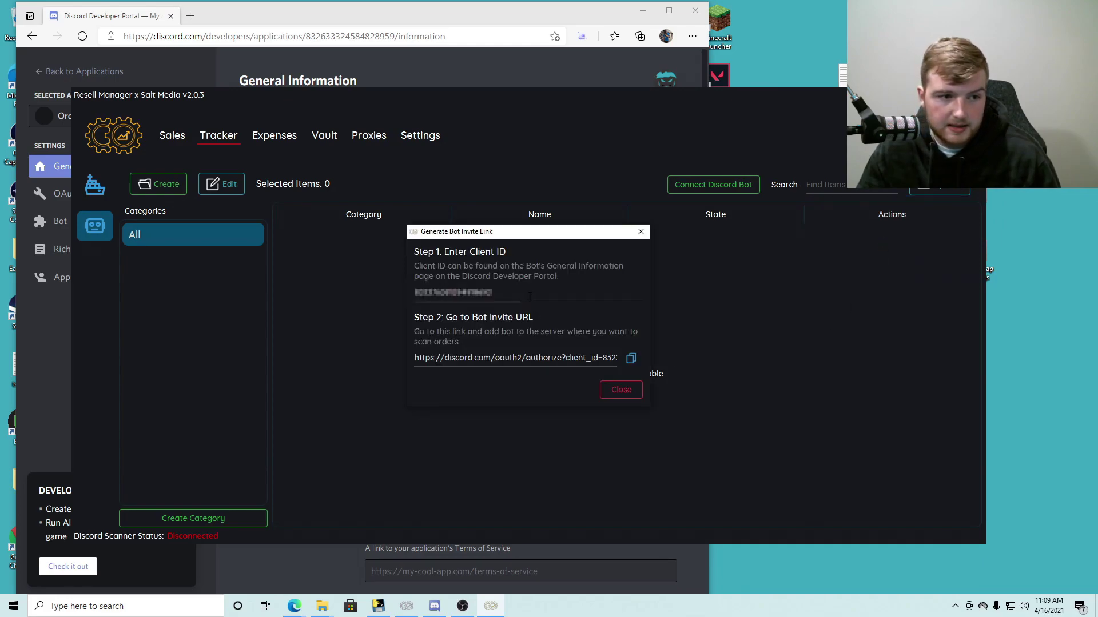
{"action": "left_click_drag", "start_coordinate": [503, 292], "coordinate": [466, 292]}
{"action": "key", "text": "BackSpace"}
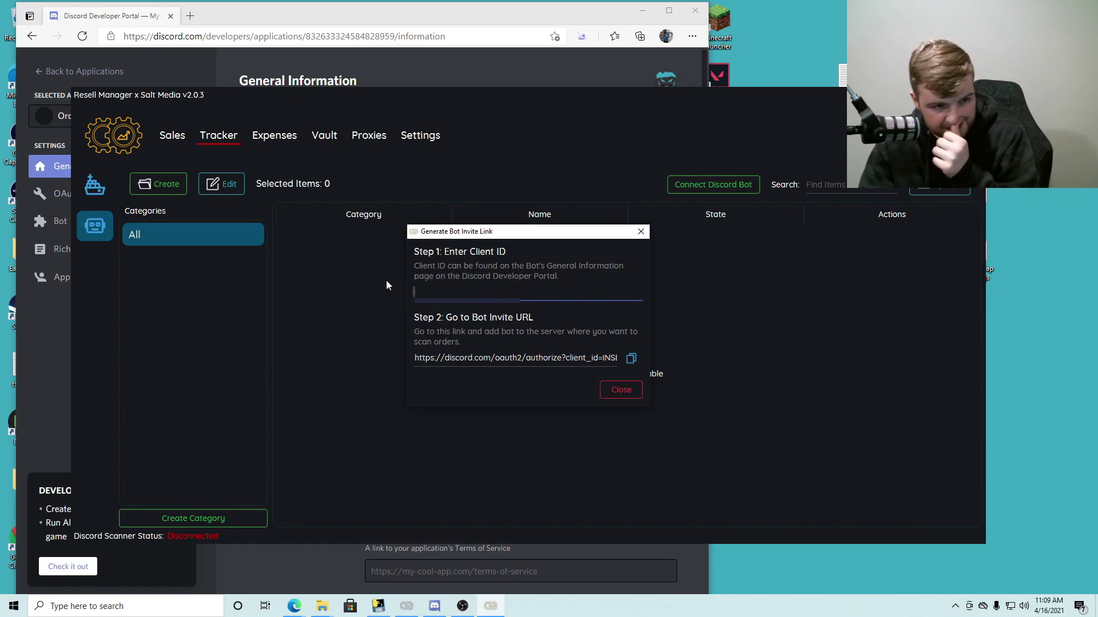
{"action": "key", "text": "ctrl+v"}
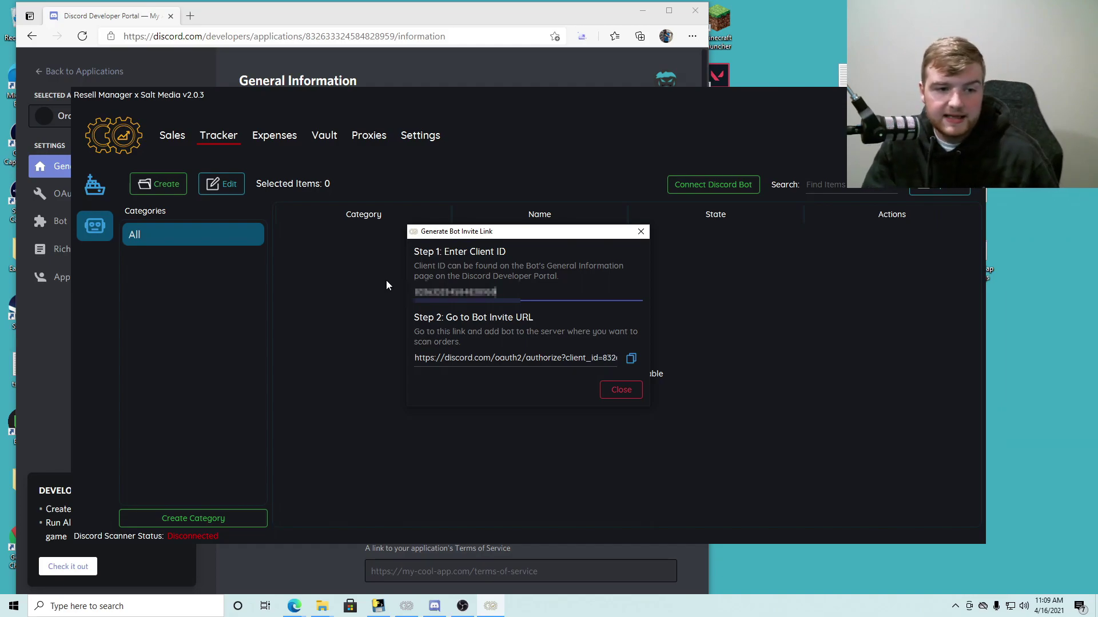
{"action": "left_click", "coordinate": [632, 359]}
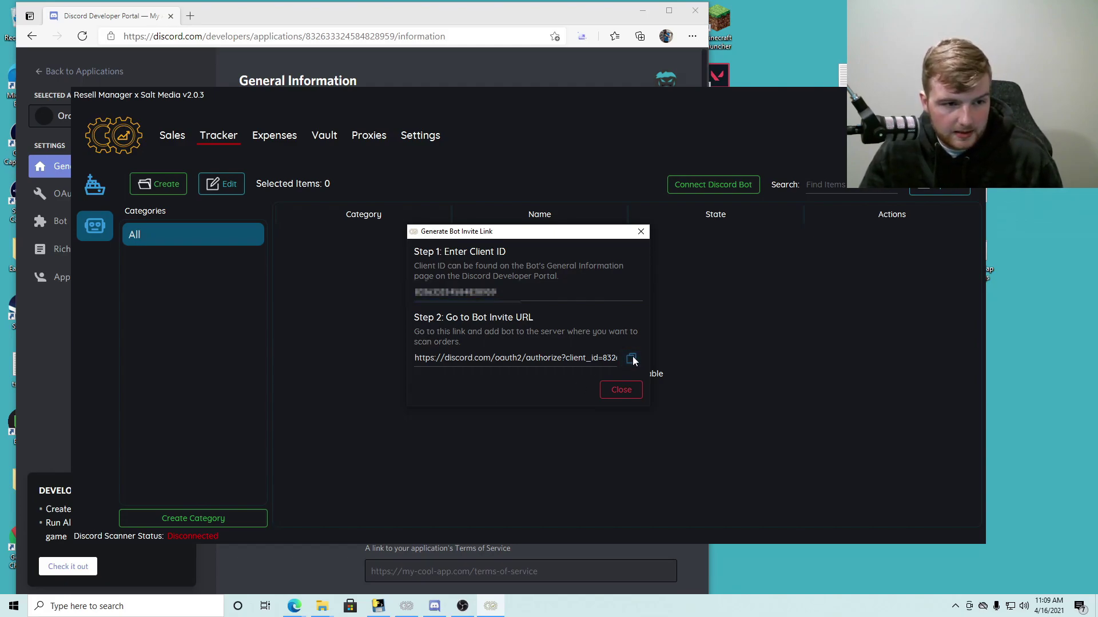
{"action": "left_click", "coordinate": [621, 391]}
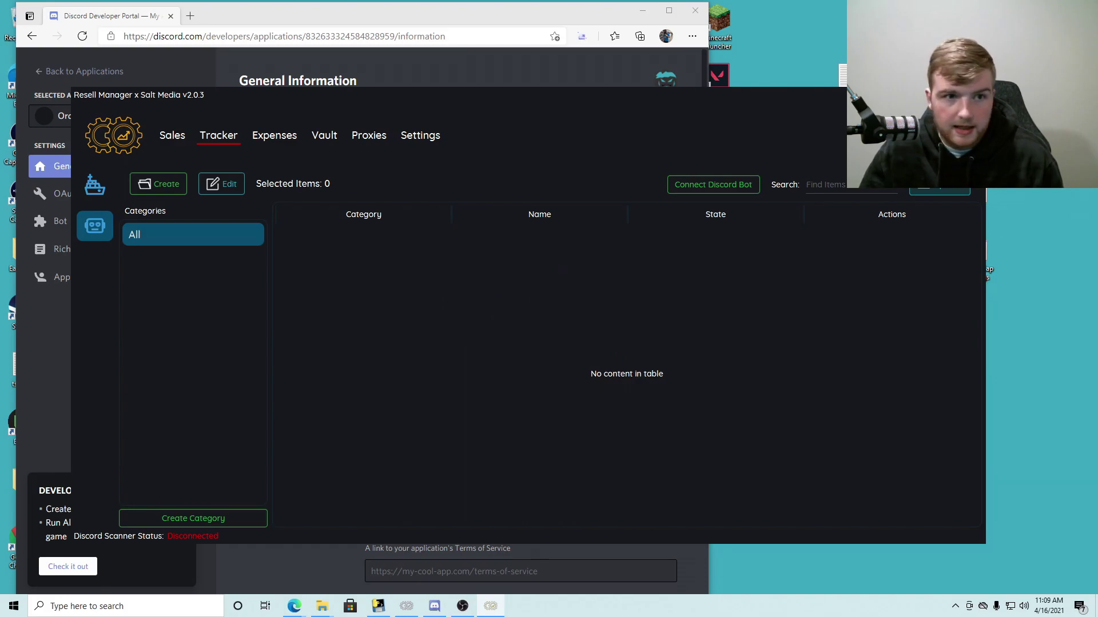
Open the copied bot invite URL in a new browser tab.
{"action": "left_click", "coordinate": [240, 4]}
{"action": "left_click", "coordinate": [190, 15]}
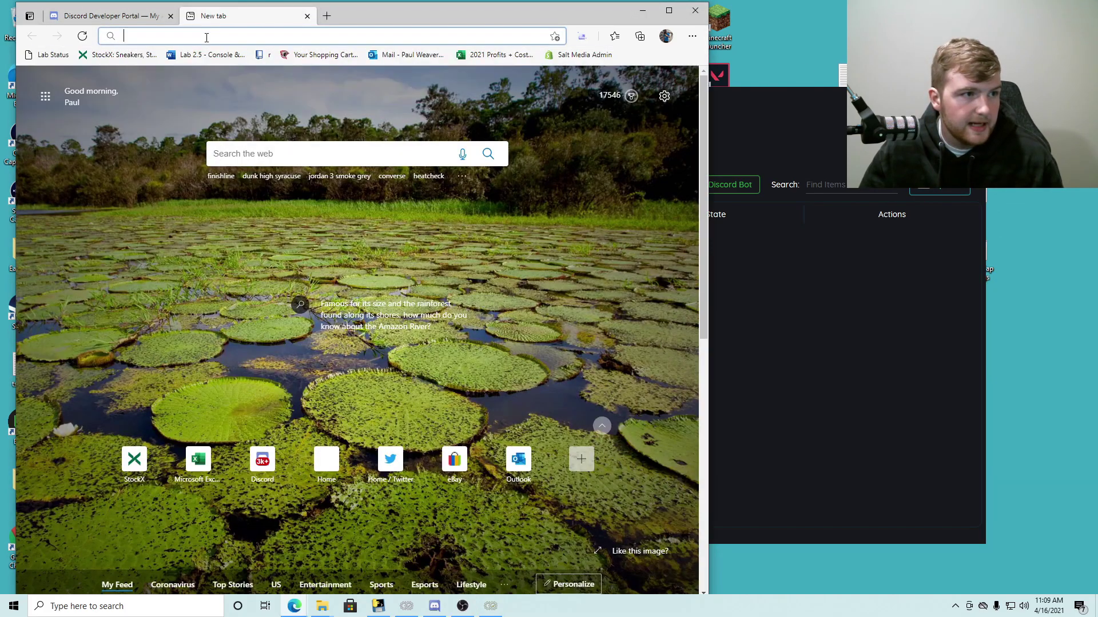
{"action": "left_click", "coordinate": [208, 42]}
{"action": "key", "text": "ctrl+v"}
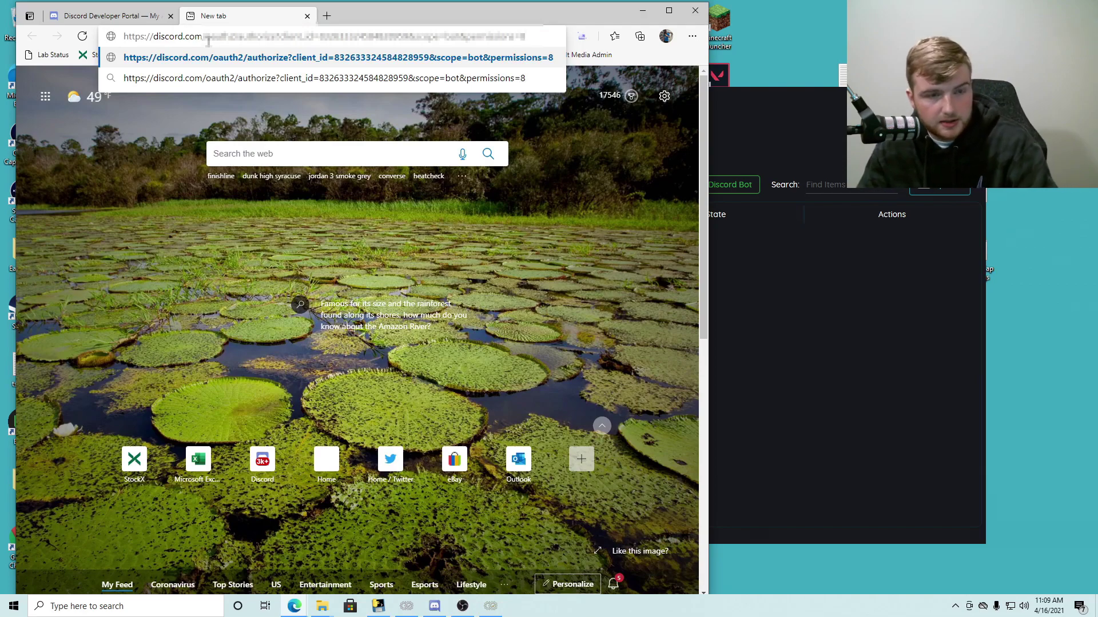
{"action": "key", "text": "Return"}
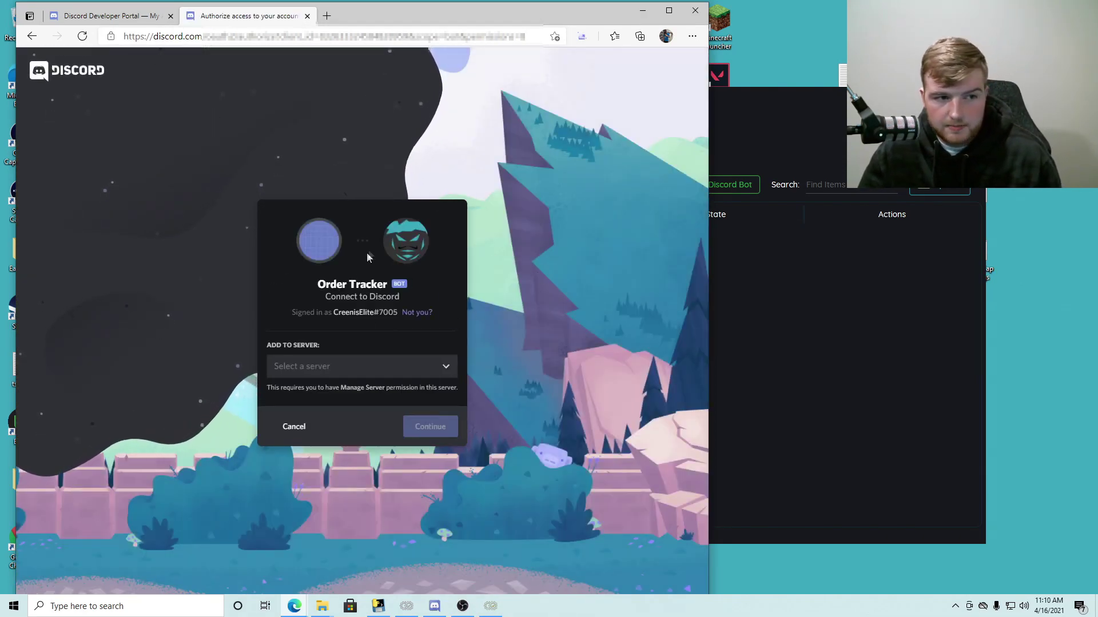
Add the Order Tracker bot to Test server with Administrator permission, complete the human verification, and close the authorization tab.
{"action": "left_click", "coordinate": [330, 372]}
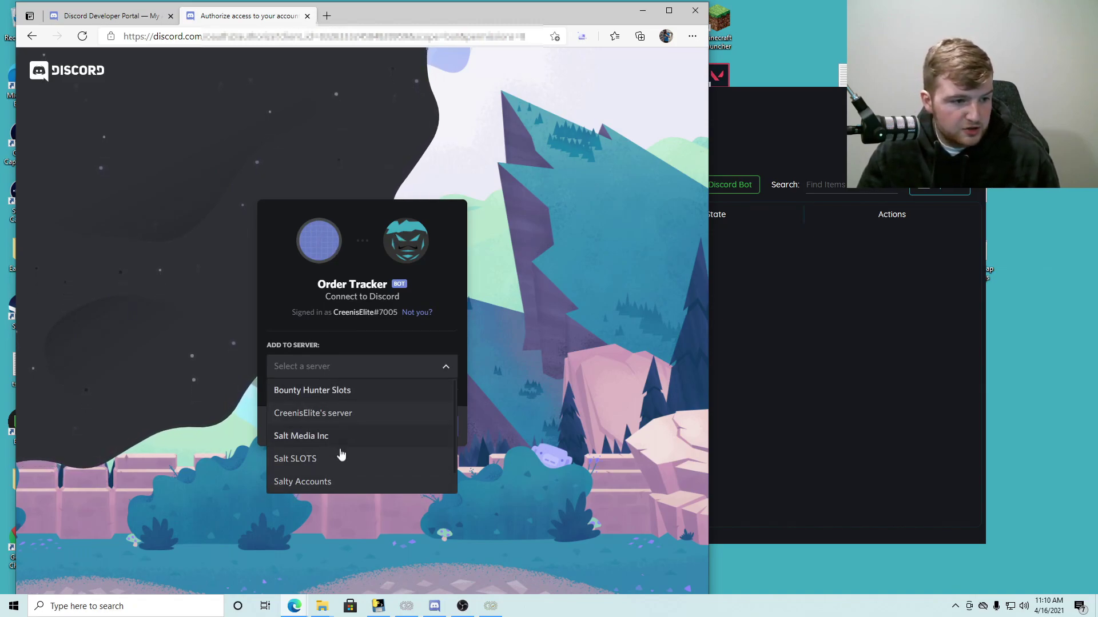
{"action": "scroll", "coordinate": [345, 458], "scroll_direction": "down", "scroll_amount": 1}
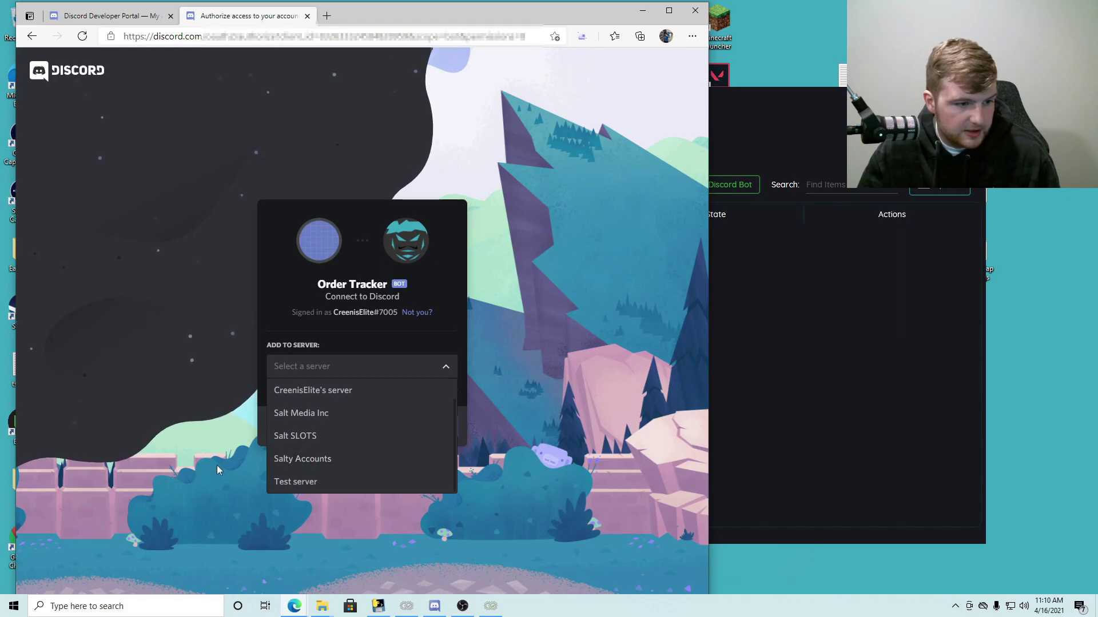
{"action": "left_click", "coordinate": [302, 484]}
{"action": "left_click", "coordinate": [431, 433]}
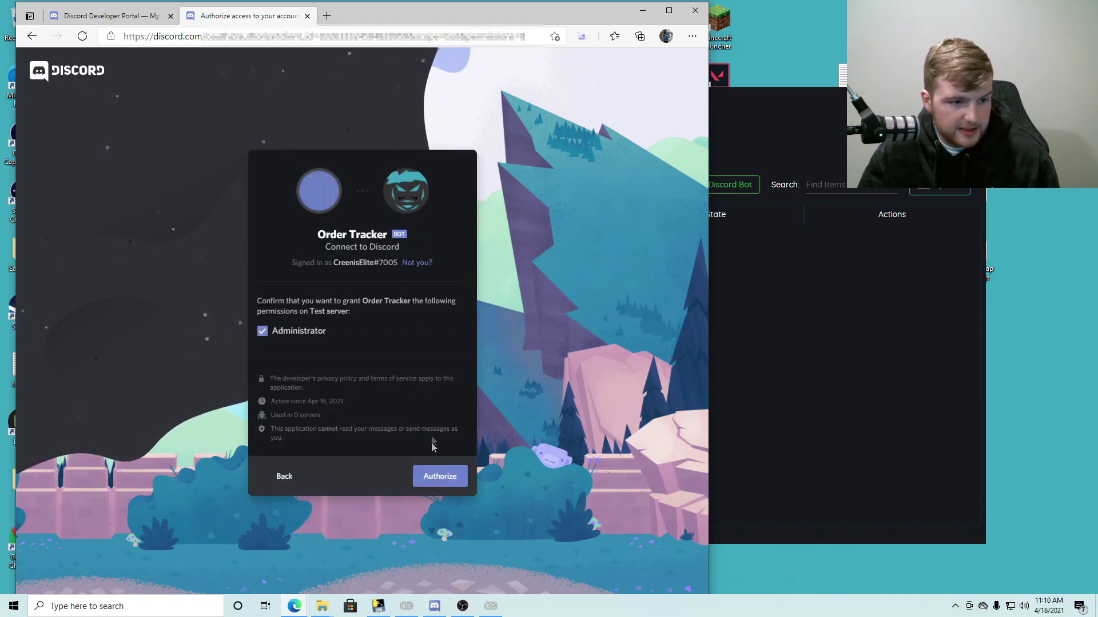
{"action": "left_click", "coordinate": [447, 480]}
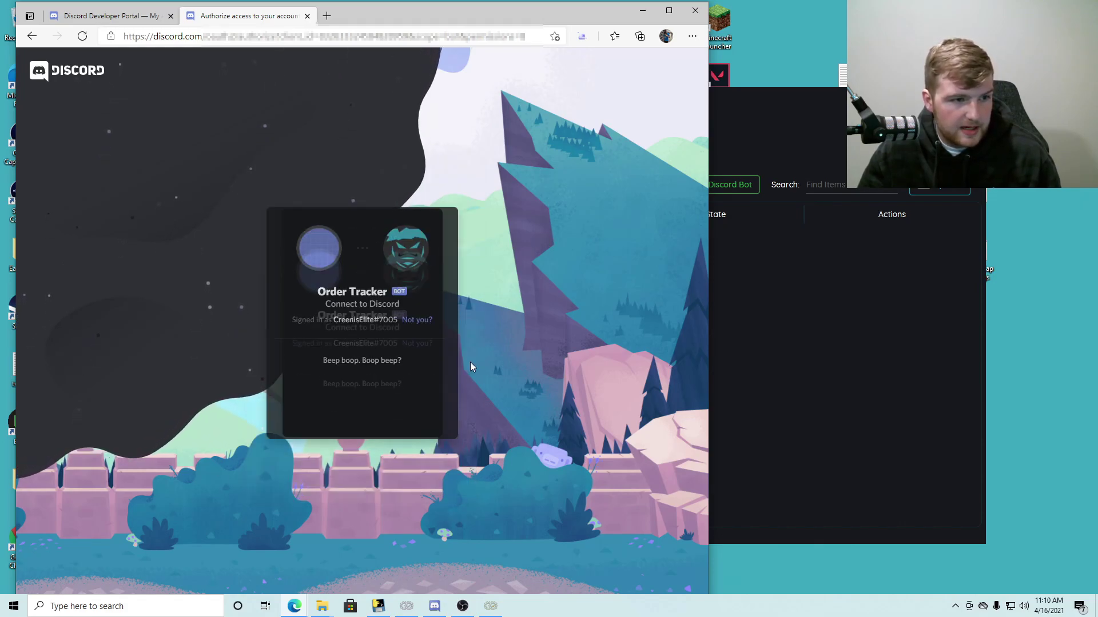
{"action": "left_click", "coordinate": [296, 398]}
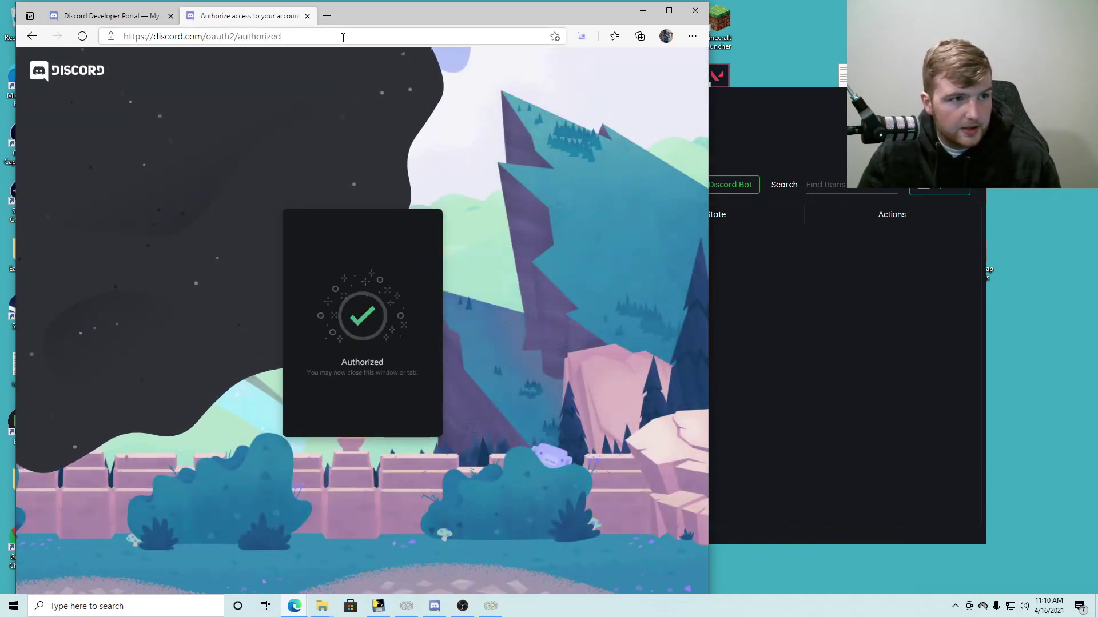
{"action": "left_click", "coordinate": [307, 17]}
Switch to Discord, check Test server's general channel for the bot's arrival, and take the window out of full size.
{"action": "left_click", "coordinate": [435, 606]}
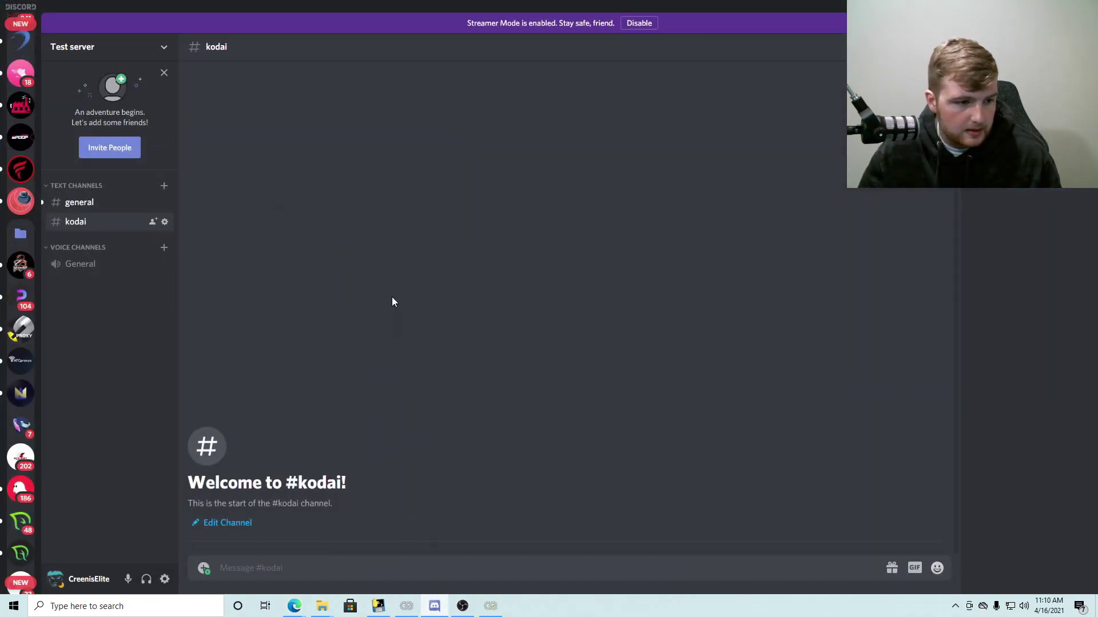
{"action": "left_click", "coordinate": [74, 207]}
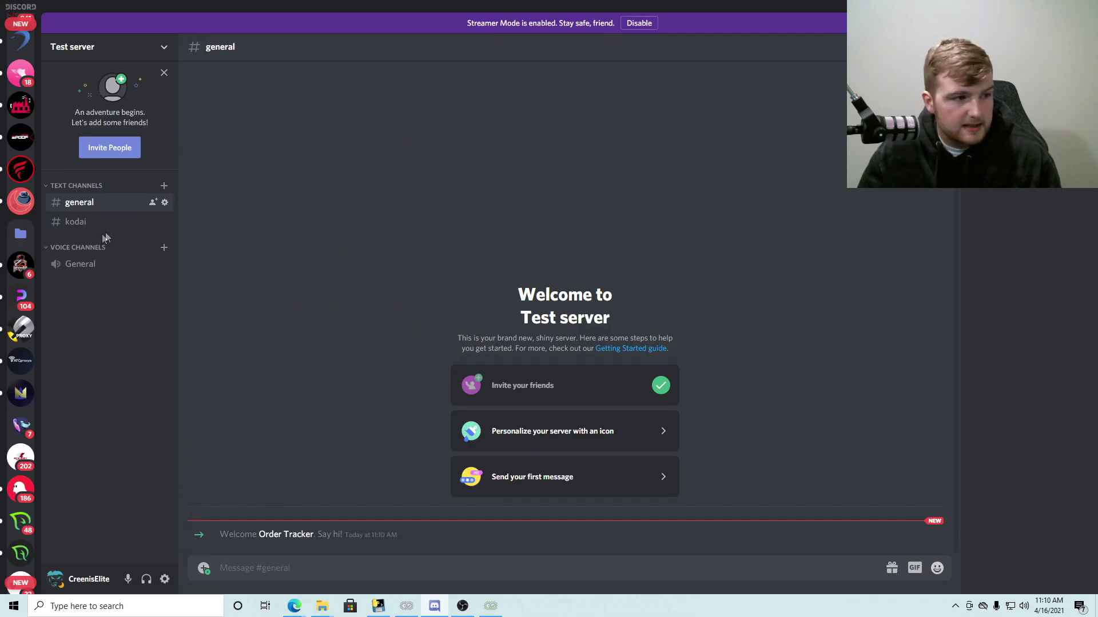
{"action": "left_click_drag", "start_coordinate": [746, 7], "coordinate": [524, 10]}
Connect the Discord bot from Resell Manager's Tracker page, check its online status in Discord's member list, and return to Resell Manager.
{"action": "left_click", "coordinate": [951, 379]}
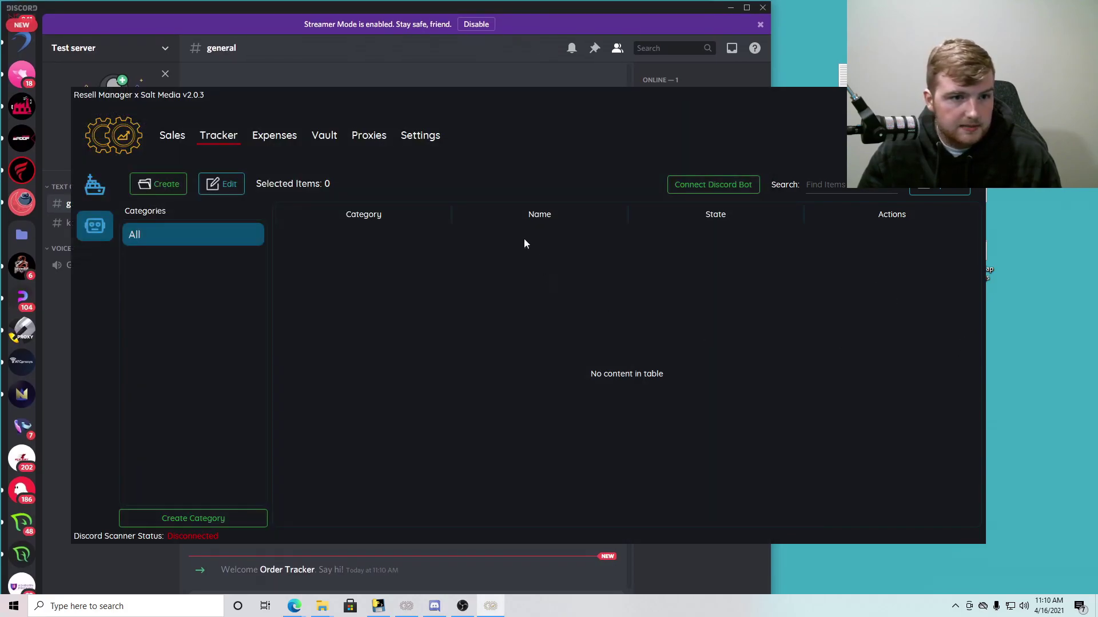
{"action": "left_click", "coordinate": [688, 188]}
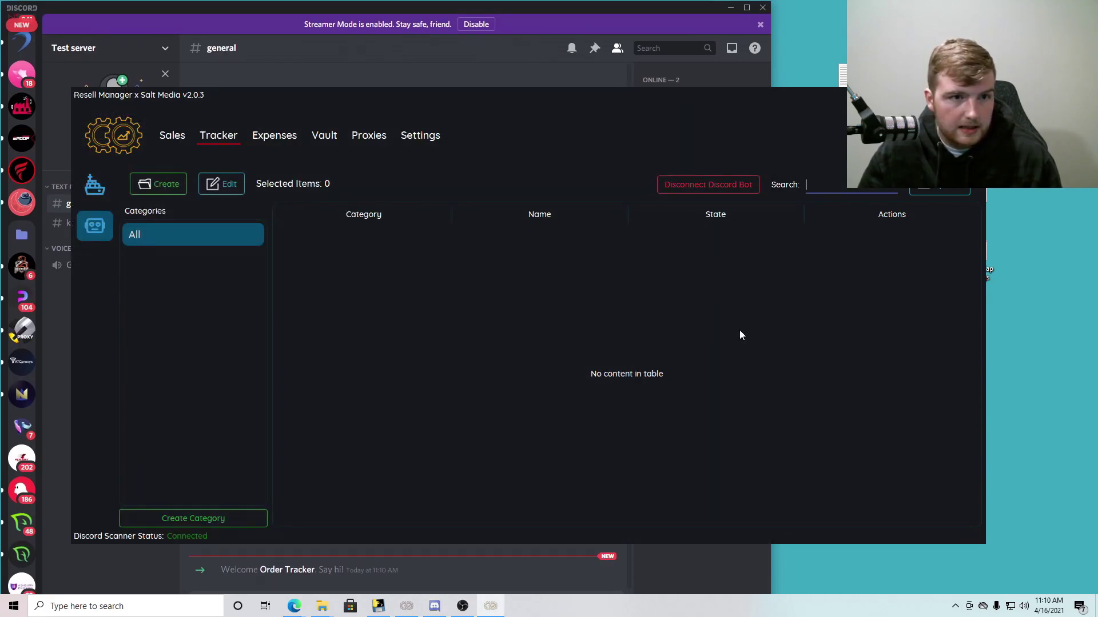
{"action": "left_click", "coordinate": [479, 69]}
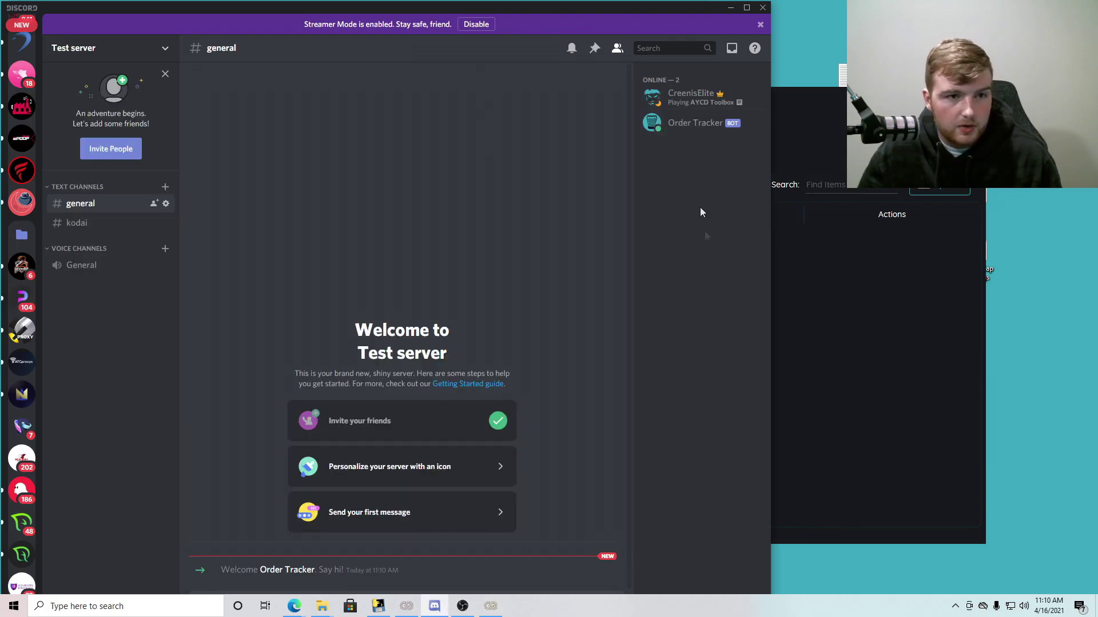
{"action": "left_click", "coordinate": [806, 400]}
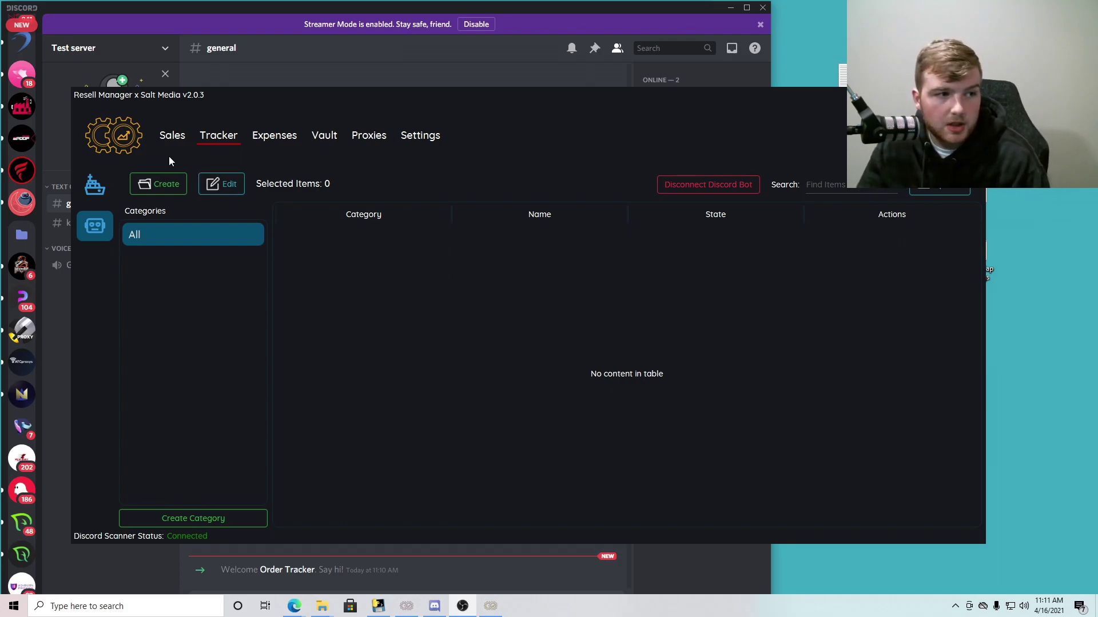
Create a tracker entry in category All that scans the kodai channel of Test server.
{"action": "left_click", "coordinate": [170, 185]}
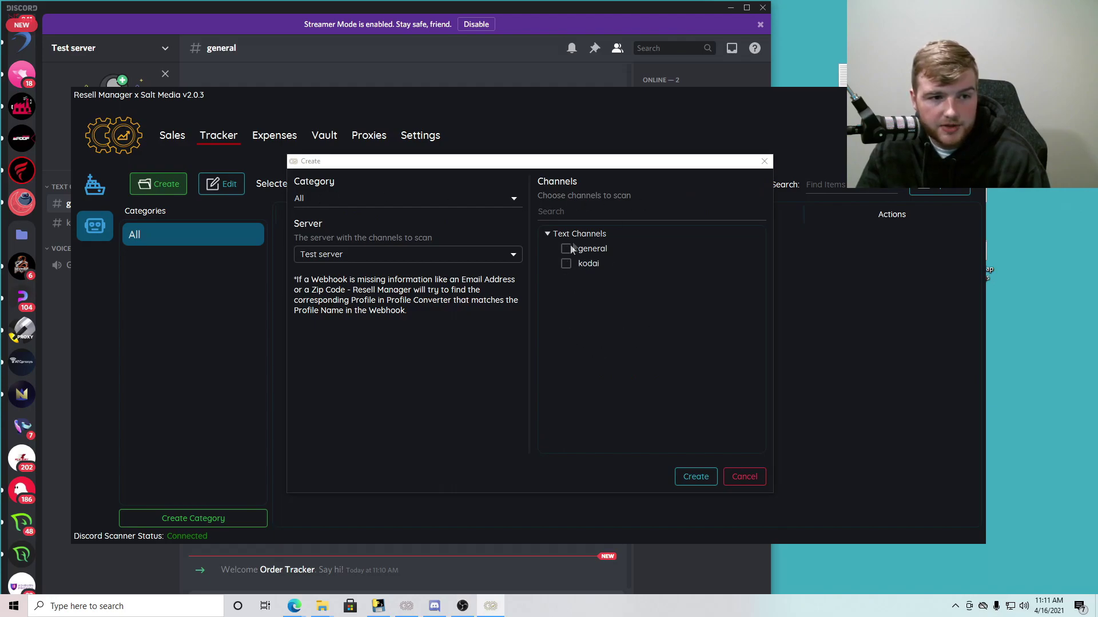
{"action": "left_click", "coordinate": [409, 262]}
{"action": "left_click", "coordinate": [409, 262]}
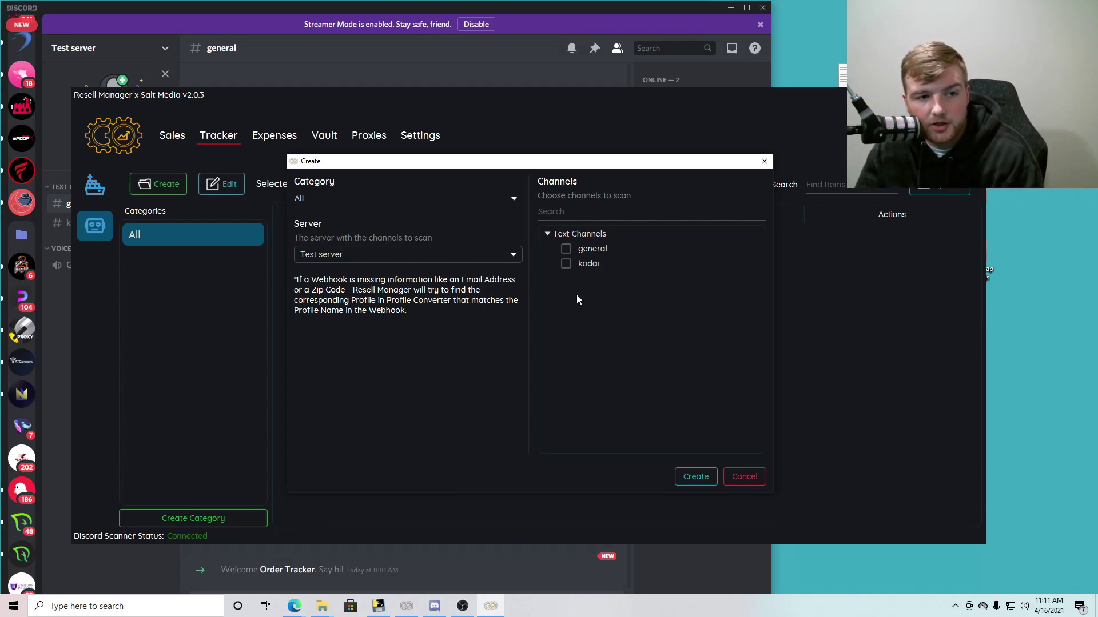
{"action": "left_click", "coordinate": [565, 265]}
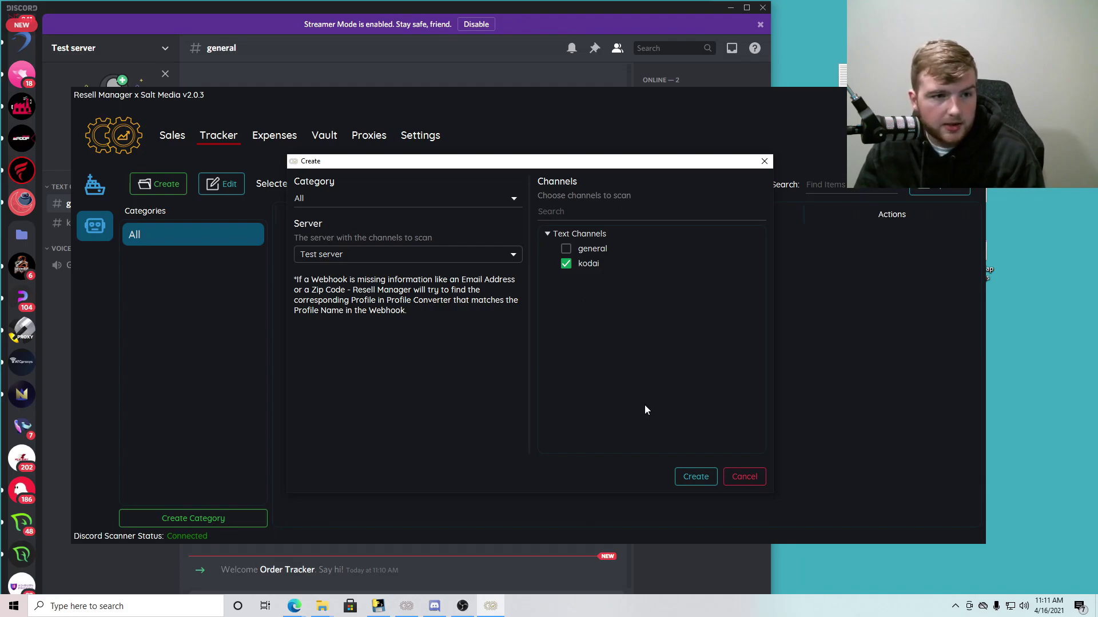
{"action": "left_click", "coordinate": [695, 477]}
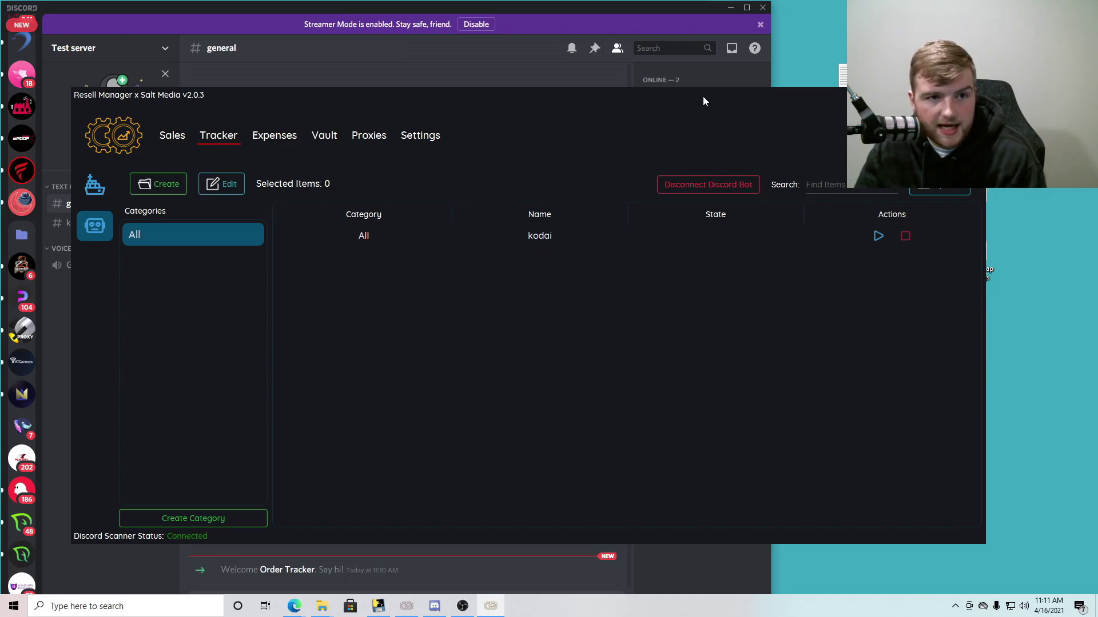
Move Resell Manager aside, open the kodai channel in Discord, and place the Resell Manager window back over it.
{"action": "left_click_drag", "start_coordinate": [702, 96], "coordinate": [803, 199]}
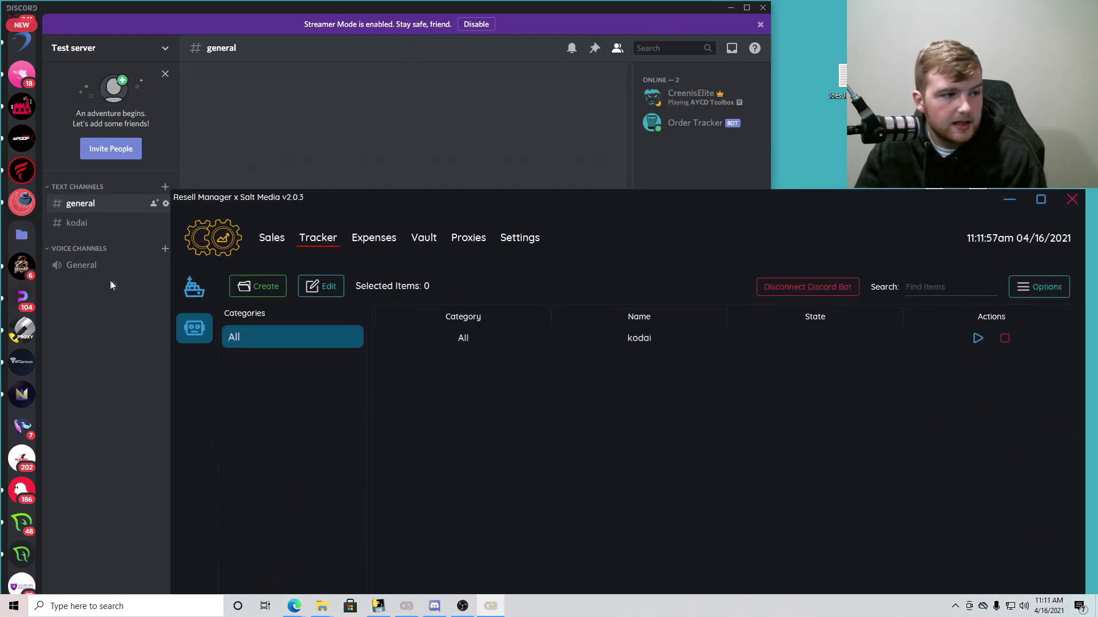
{"action": "left_click", "coordinate": [76, 223]}
{"action": "left_click_drag", "start_coordinate": [886, 198], "coordinate": [776, 76]}
Start a scan of the kodai channel with start date 4/14/2021 and end date 4/16/2021.
{"action": "left_click", "coordinate": [863, 213]}
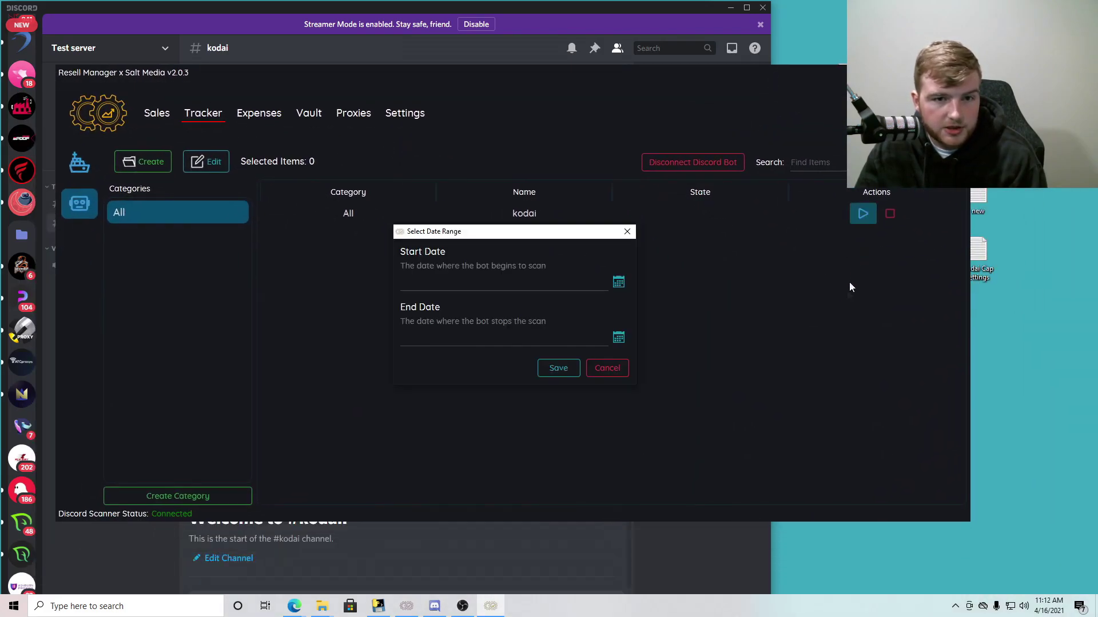
{"action": "left_click", "coordinate": [618, 282]}
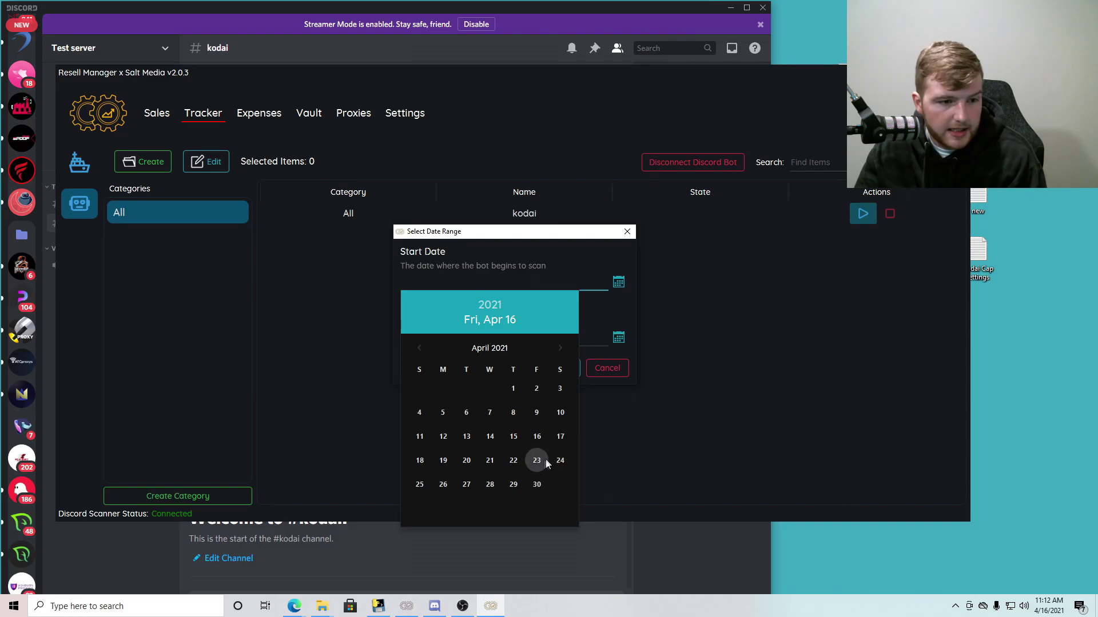
{"action": "left_click", "coordinate": [512, 459]}
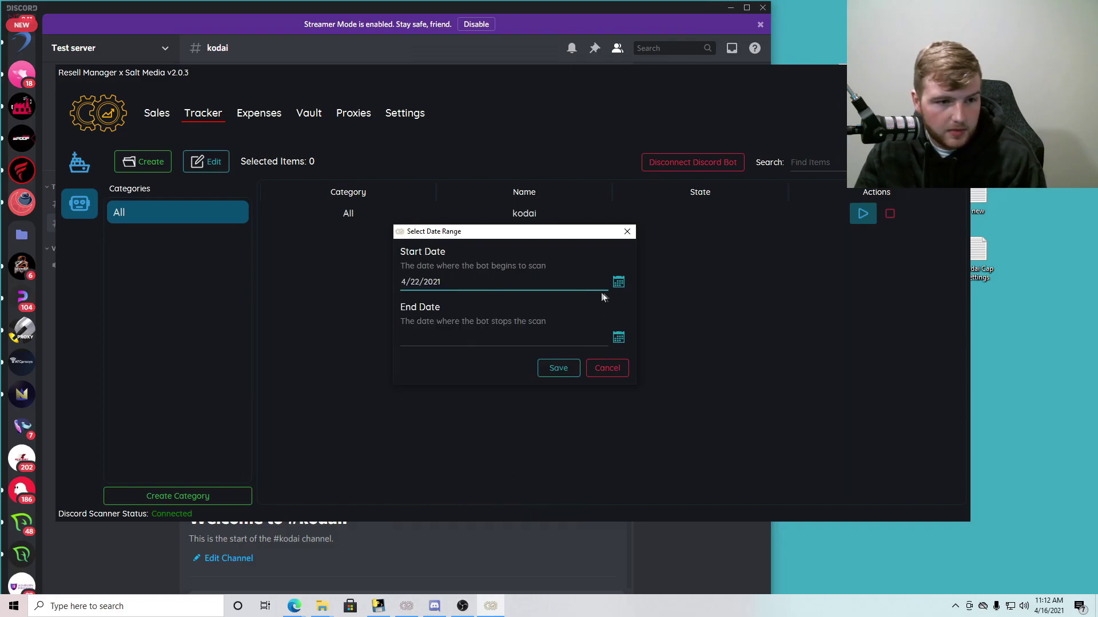
{"action": "left_click", "coordinate": [618, 282]}
{"action": "left_click", "coordinate": [485, 430]}
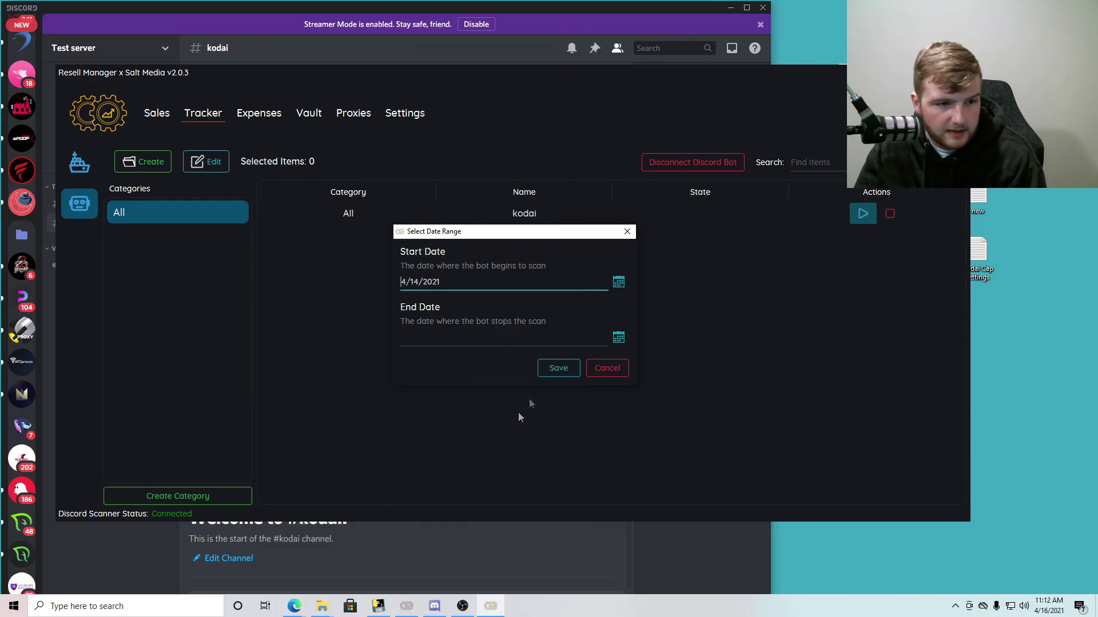
{"action": "left_click", "coordinate": [619, 337]}
{"action": "left_click", "coordinate": [544, 493]}
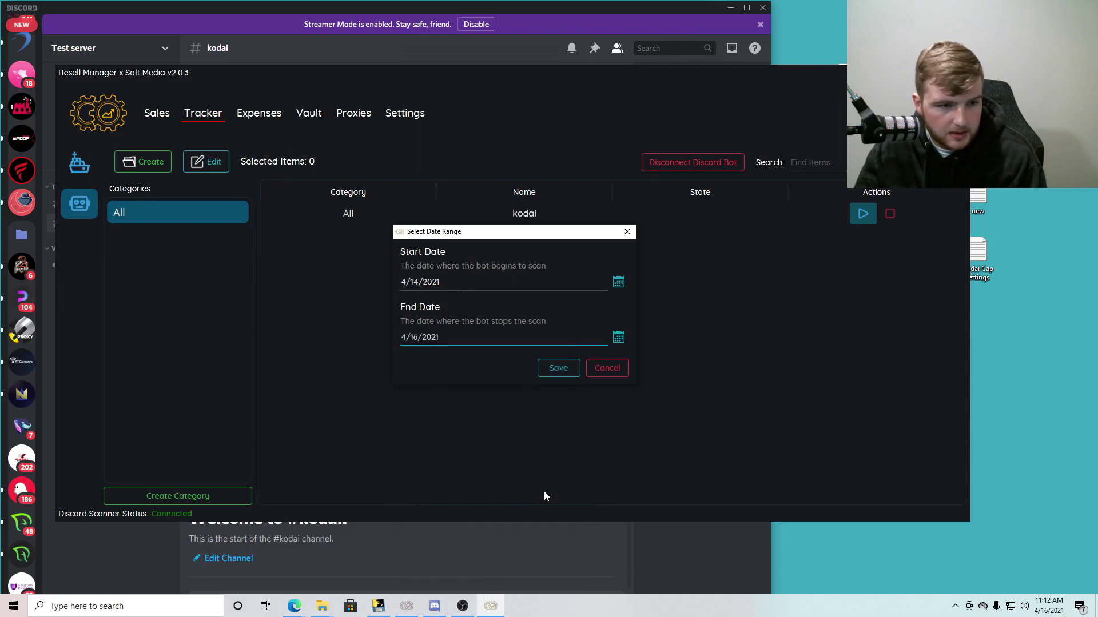
{"action": "left_click", "coordinate": [559, 368]}
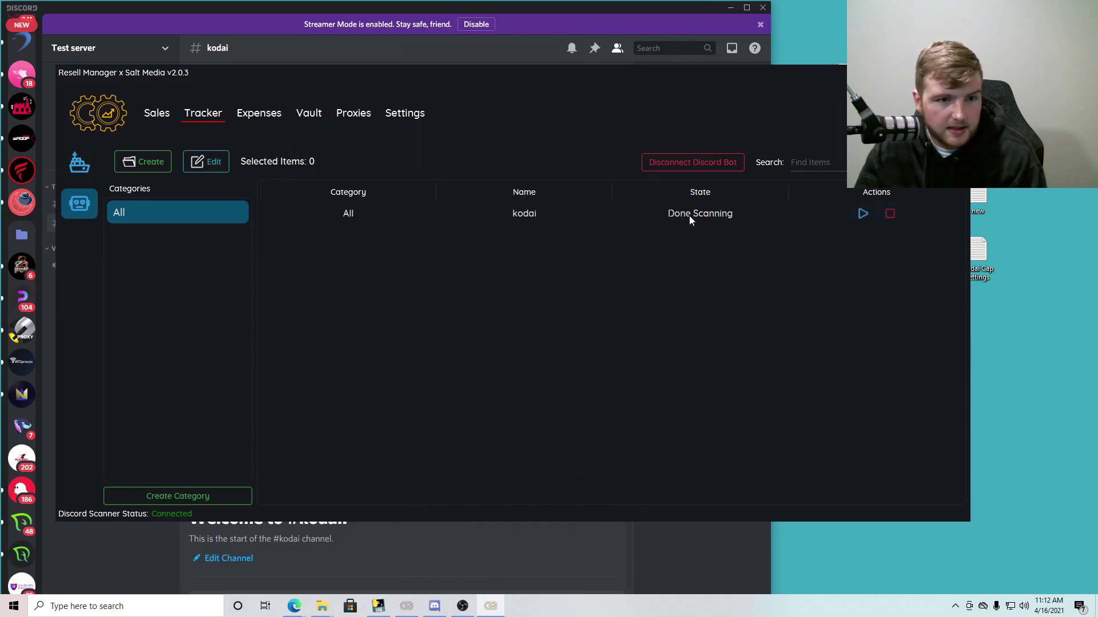
View the scanned orders in the shipment tracker's kodai category, and return to the Discord bot tracker list.
{"action": "left_click", "coordinate": [87, 168]}
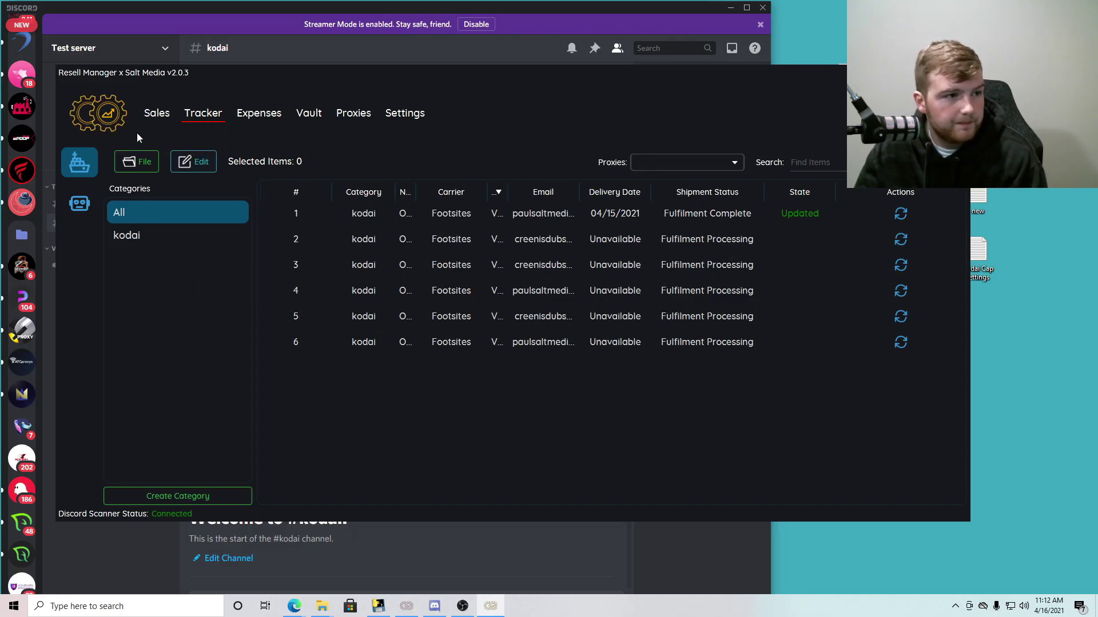
{"action": "left_click", "coordinate": [128, 236]}
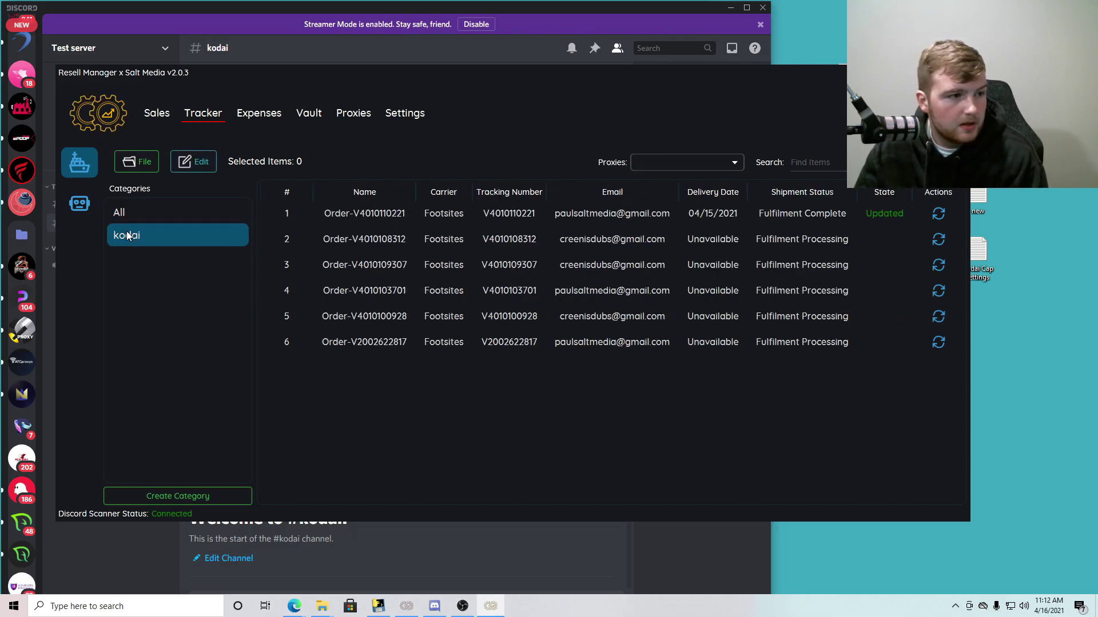
{"action": "left_click", "coordinate": [71, 213]}
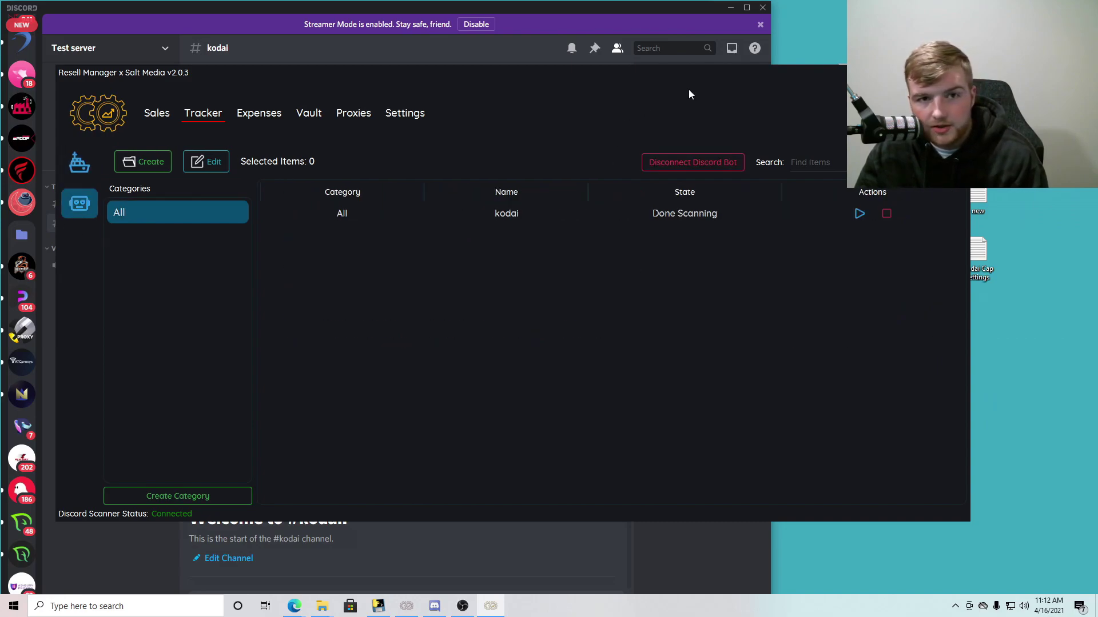
Reposition the Resell Manager window and try to start live monitoring for selected tracker entries without selecting one.
{"action": "left_click_drag", "start_coordinate": [689, 91], "coordinate": [660, 109]}
{"action": "right_click", "coordinate": [769, 194]}
{"action": "mouse_move", "coordinate": [834, 277]}
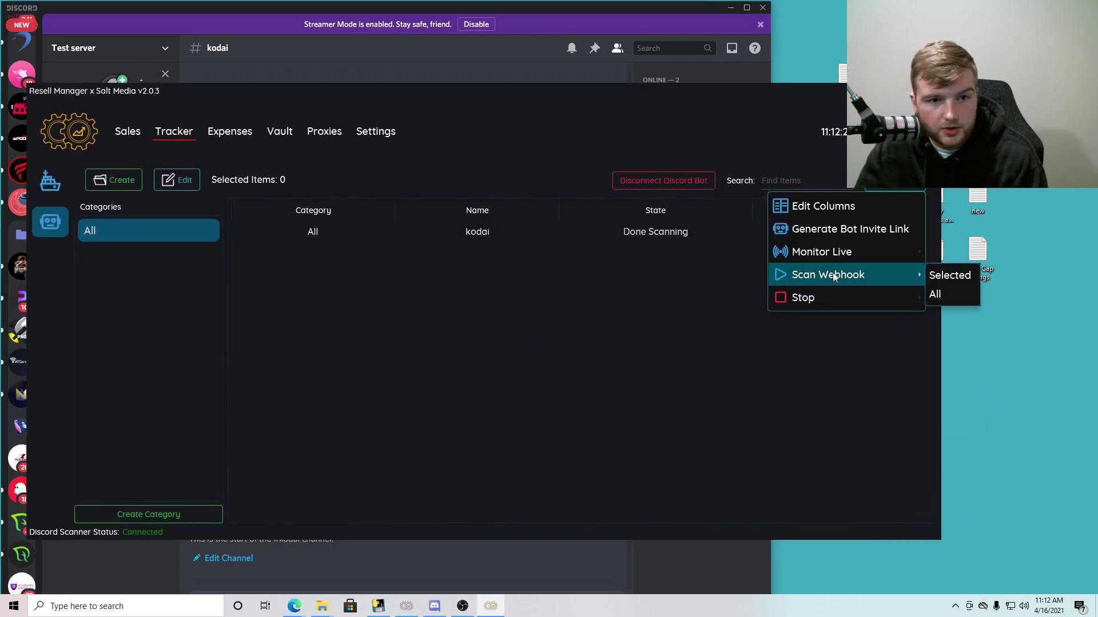
{"action": "mouse_move", "coordinate": [832, 256]}
{"action": "left_click", "coordinate": [951, 252]}
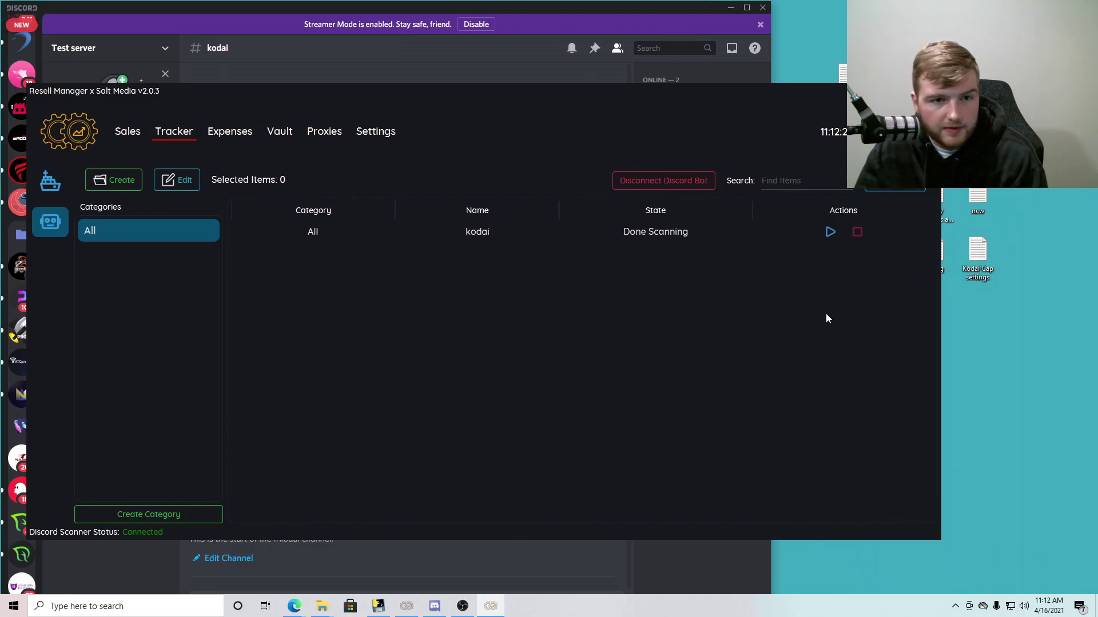
Select the kodai tracker entry, start Monitor Live for all entries, and reposition the Resell Manager window.
{"action": "left_click", "coordinate": [712, 235]}
{"action": "right_click", "coordinate": [769, 194]}
{"action": "mouse_move", "coordinate": [899, 259]}
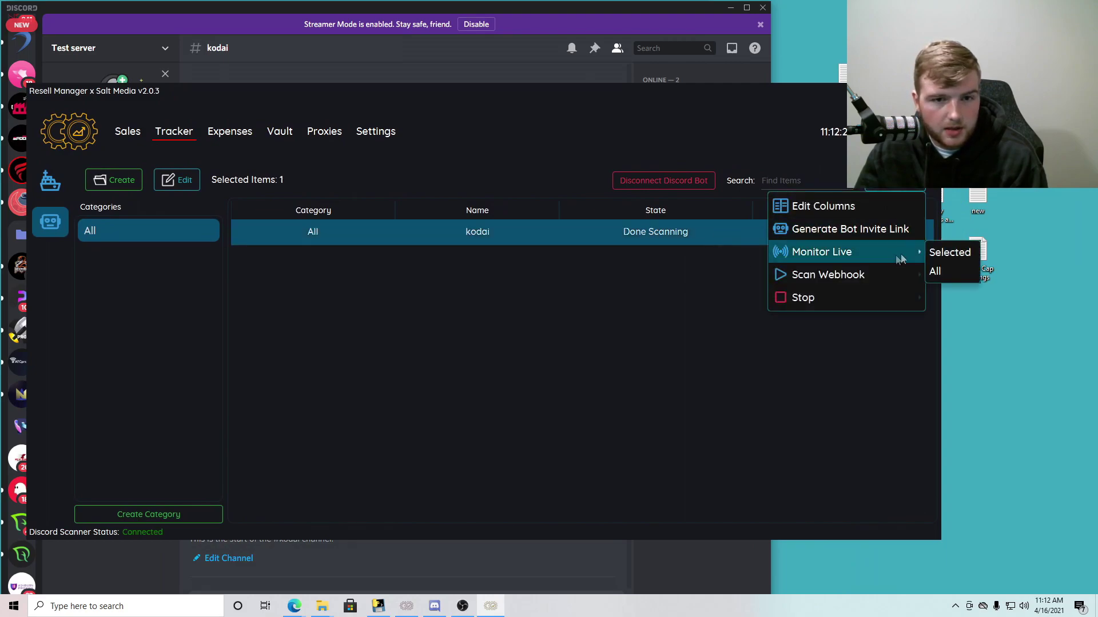
{"action": "left_click", "coordinate": [950, 271]}
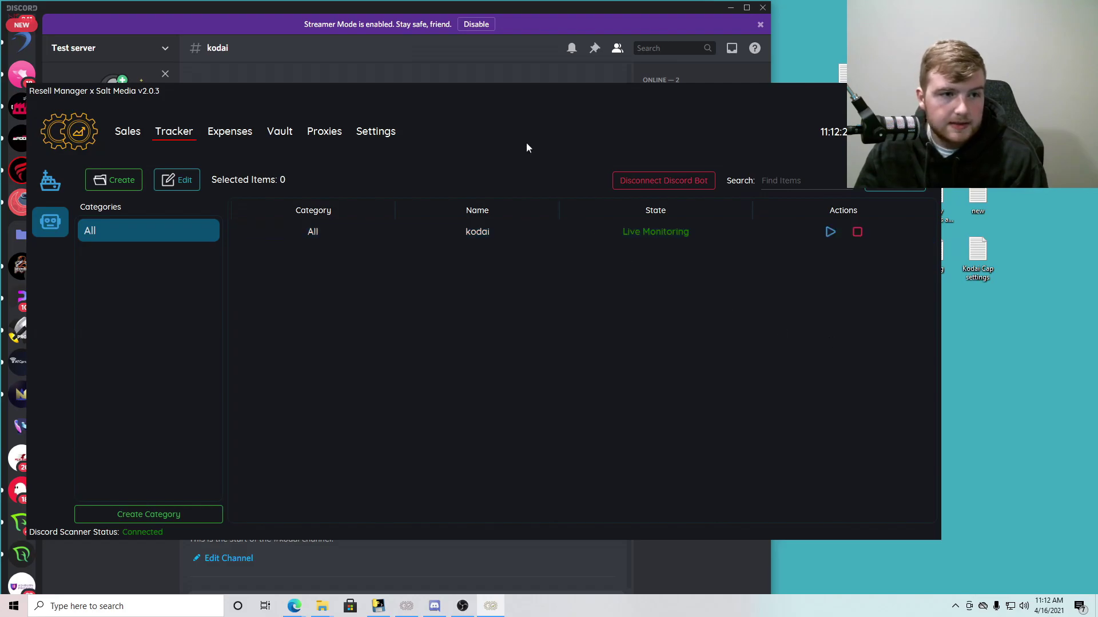
{"action": "left_click_drag", "start_coordinate": [526, 148], "coordinate": [563, 164]}
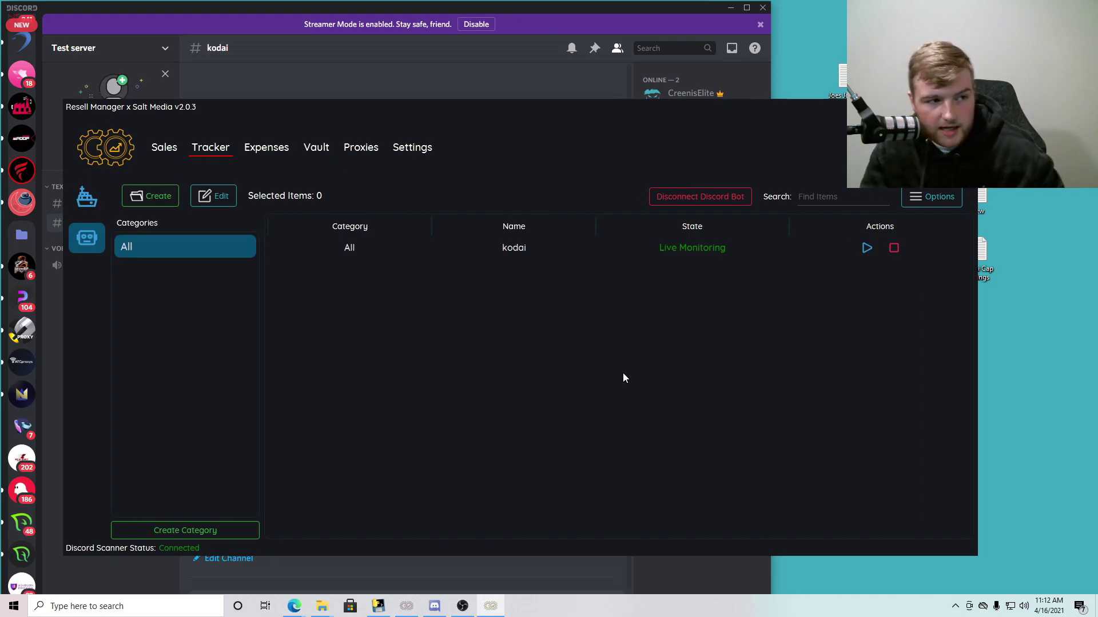
Run a Mass Update on all orders in the shipment tracker's kodai category, using a saved proxy list.
{"action": "left_click", "coordinate": [86, 200]}
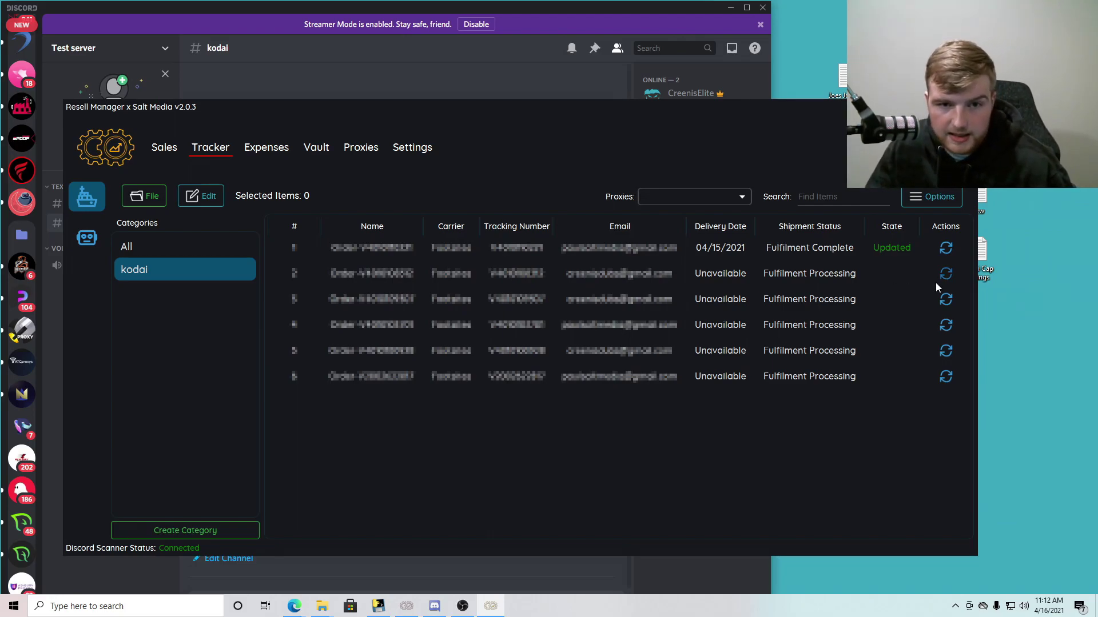
{"action": "left_click", "coordinate": [936, 197]}
{"action": "mouse_move", "coordinate": [933, 244]}
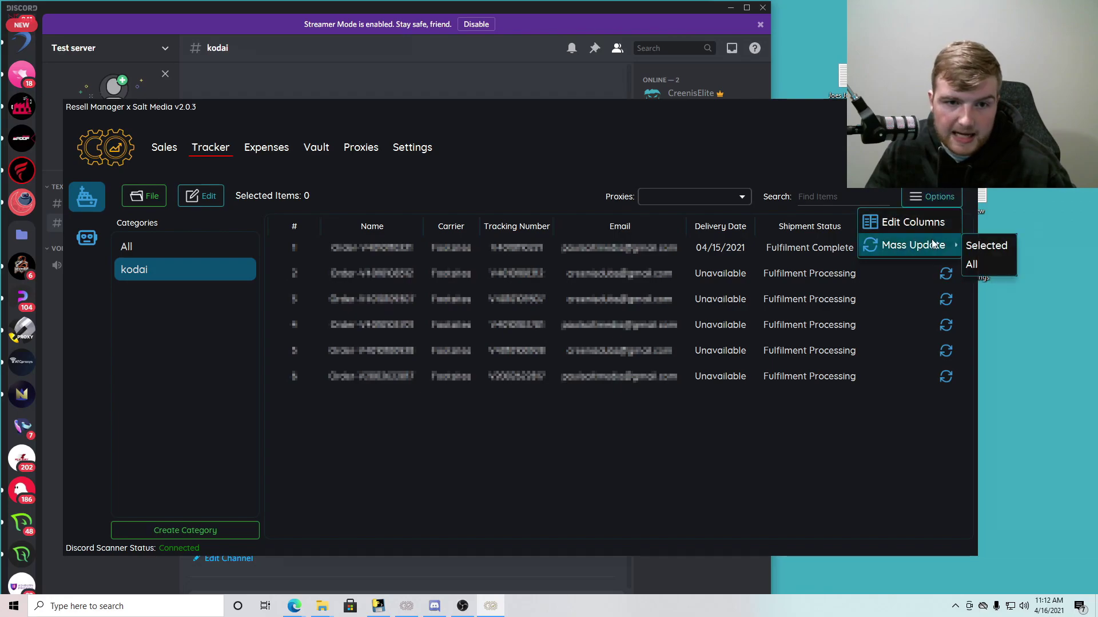
{"action": "left_click", "coordinate": [972, 264]}
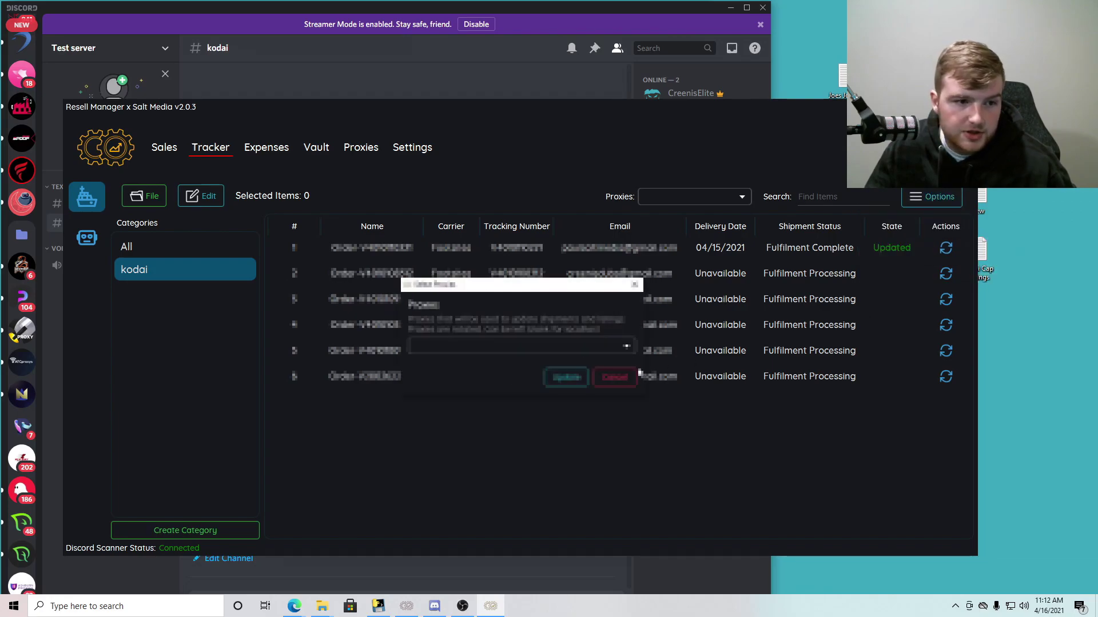
{"action": "left_click", "coordinate": [535, 354]}
{"action": "left_click", "coordinate": [448, 369]}
{"action": "left_click", "coordinate": [448, 387]}
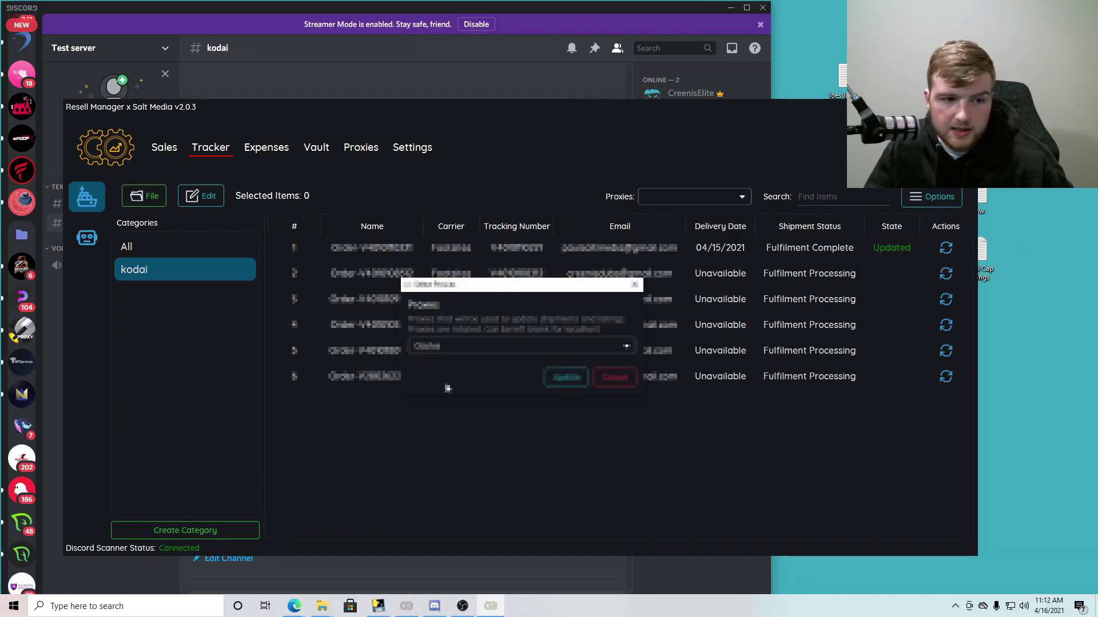
{"action": "left_click", "coordinate": [555, 378]}
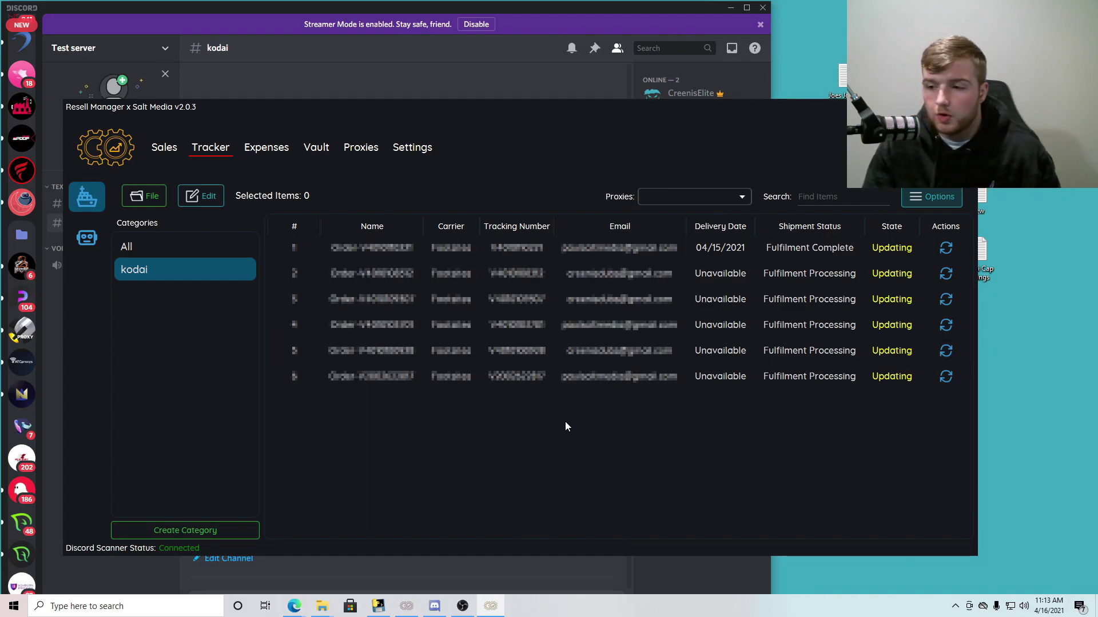
Check the update states of the third and fifth kodai orders, and clear the row selection.
{"action": "left_click", "coordinate": [869, 310]}
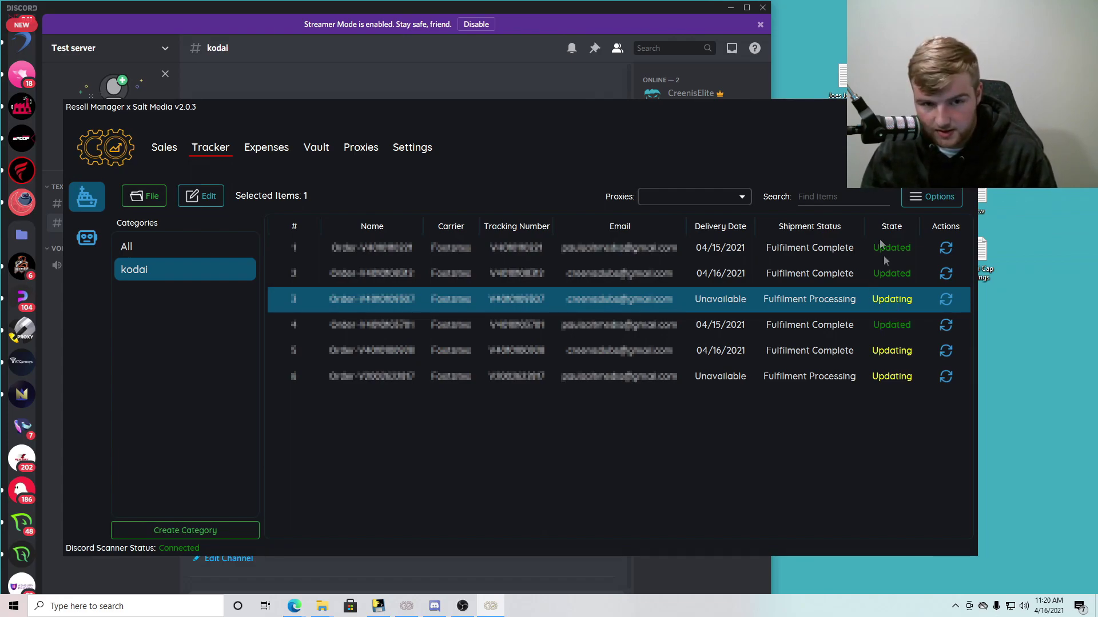
{"action": "left_click", "coordinate": [900, 351]}
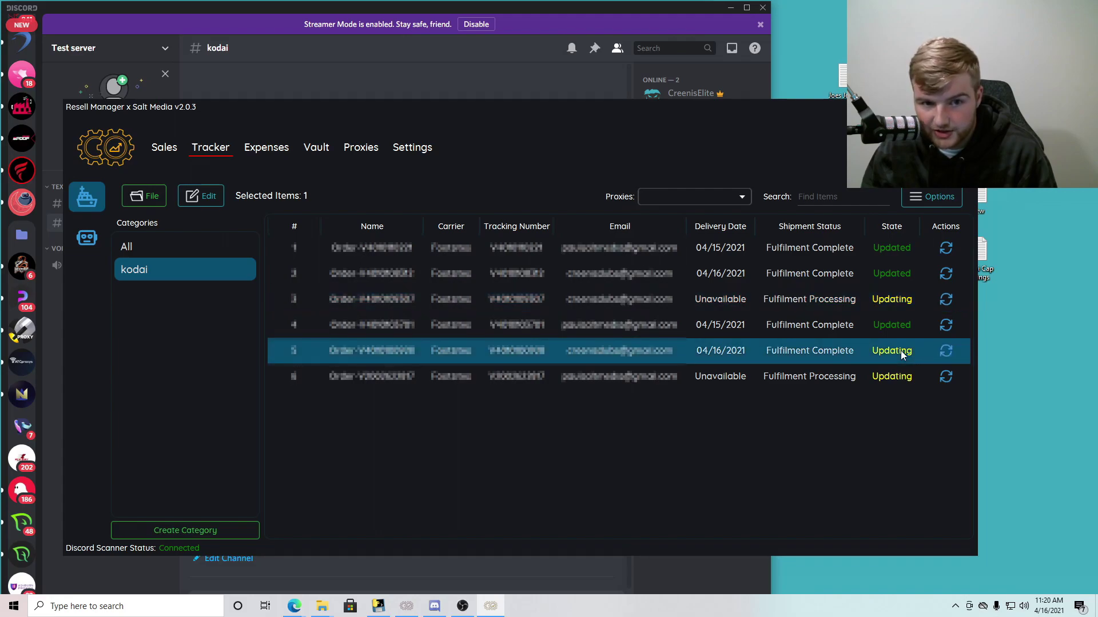
{"action": "left_click", "coordinate": [901, 431]}
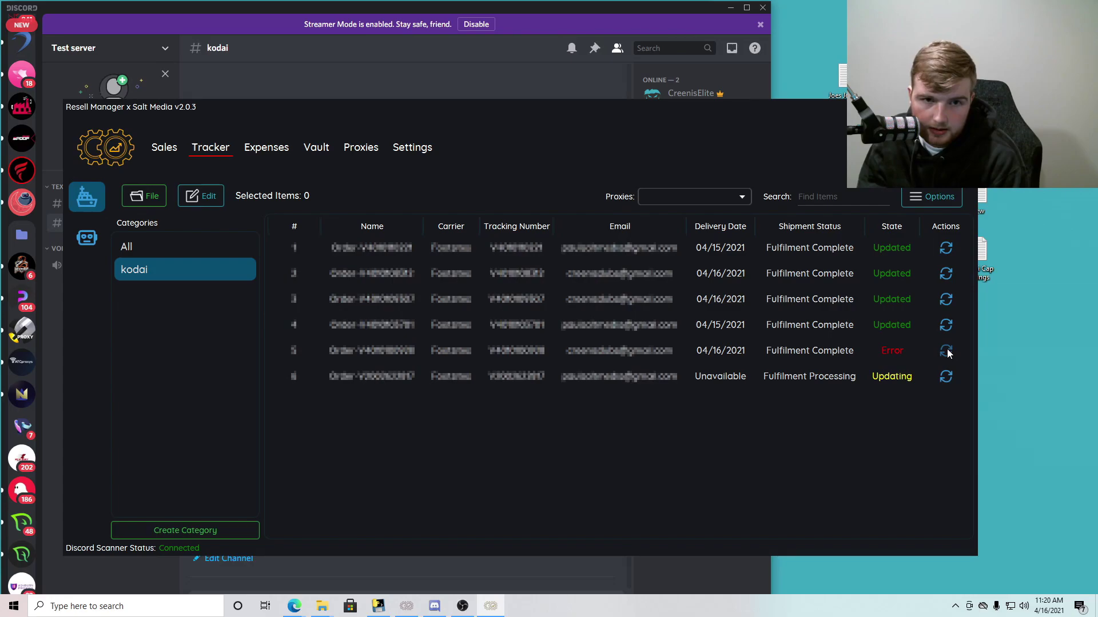
Request another update for the fifth kodai order and choose a proxy list for it.
{"action": "left_click", "coordinate": [884, 350]}
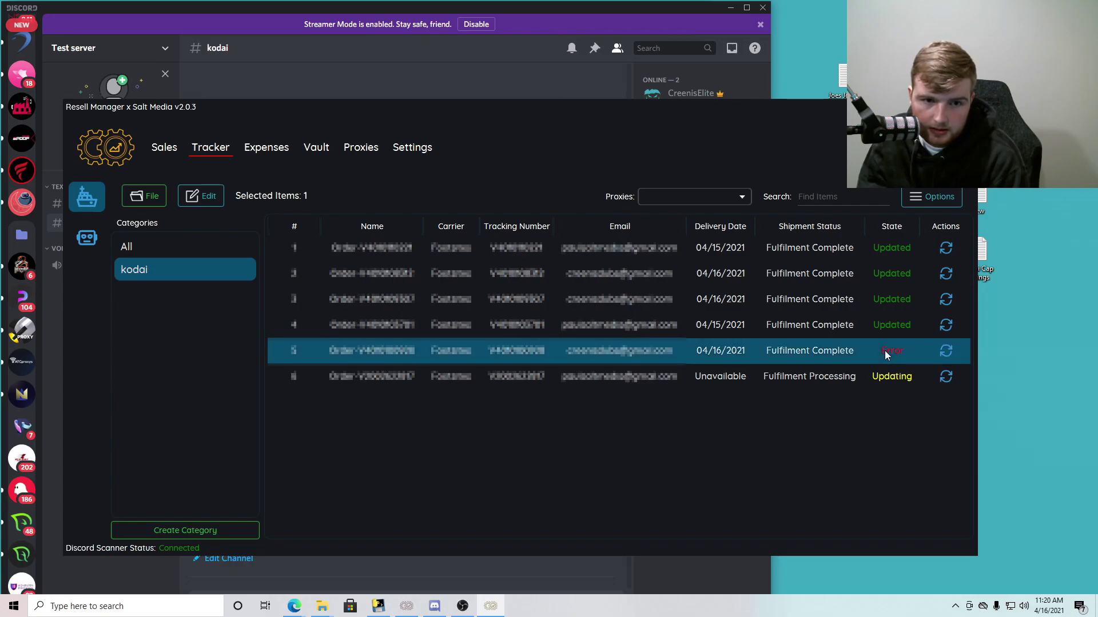
{"action": "right_click", "coordinate": [884, 350]}
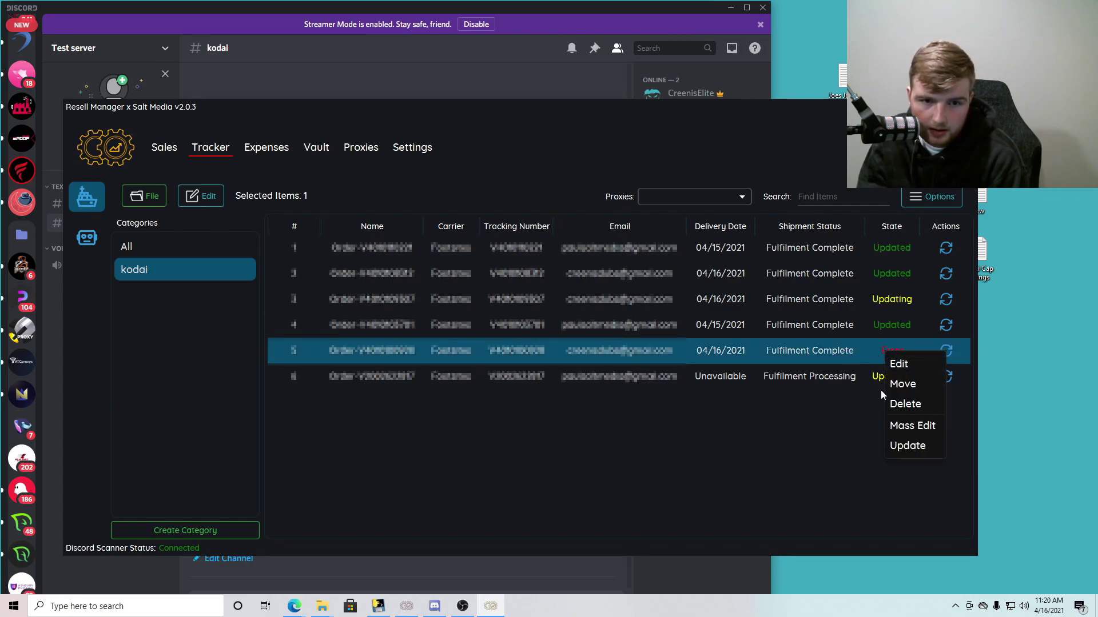
{"action": "left_click", "coordinate": [920, 447]}
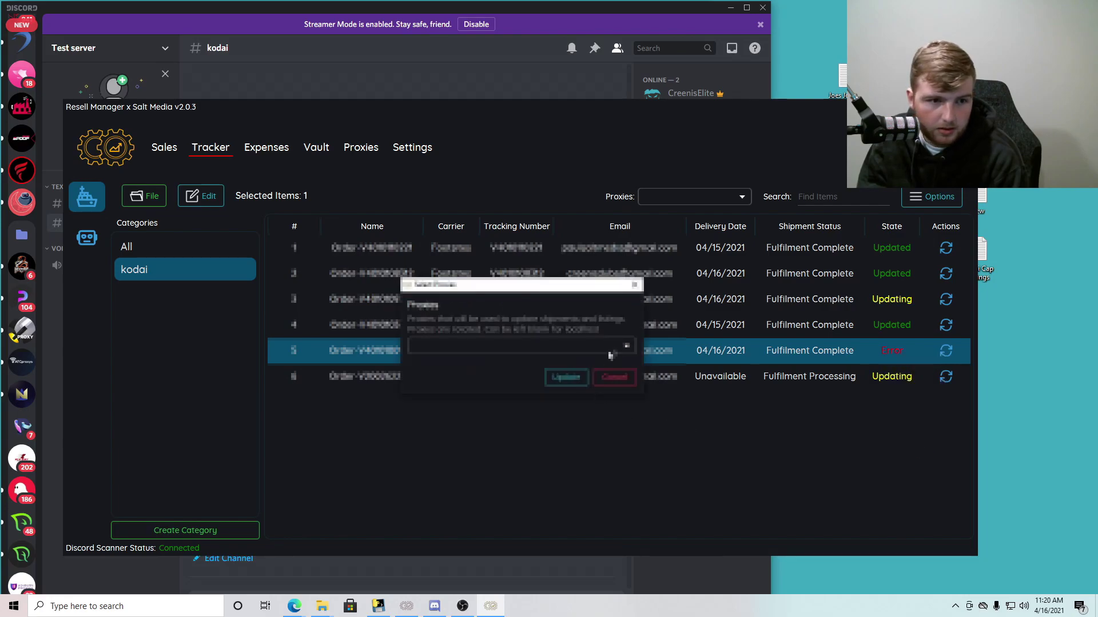
{"action": "left_click", "coordinate": [625, 346]}
{"action": "left_click", "coordinate": [532, 362]}
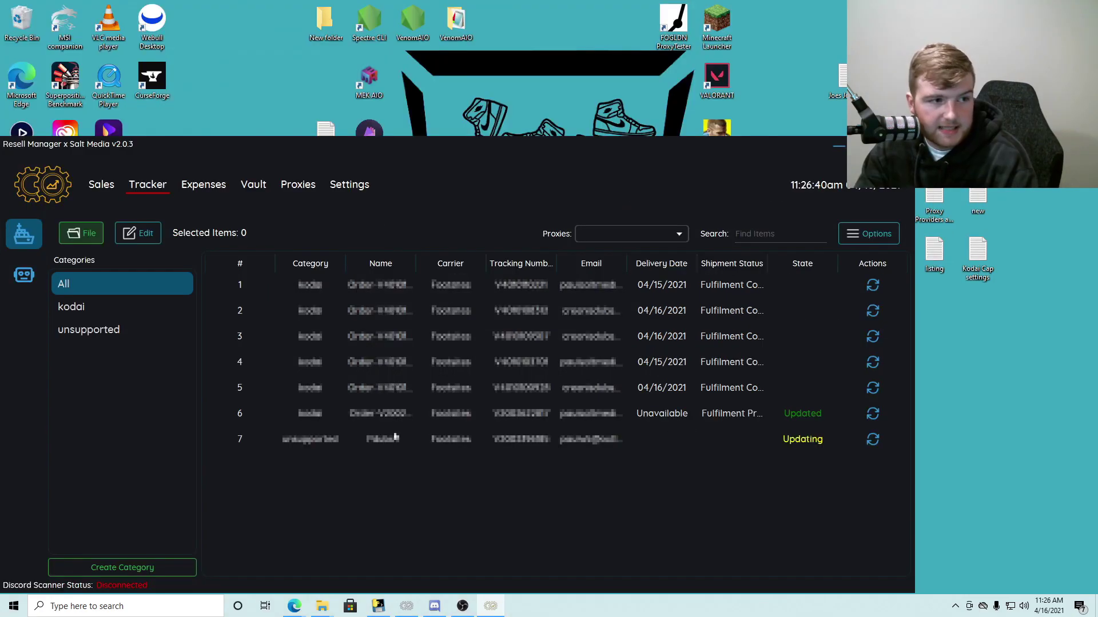